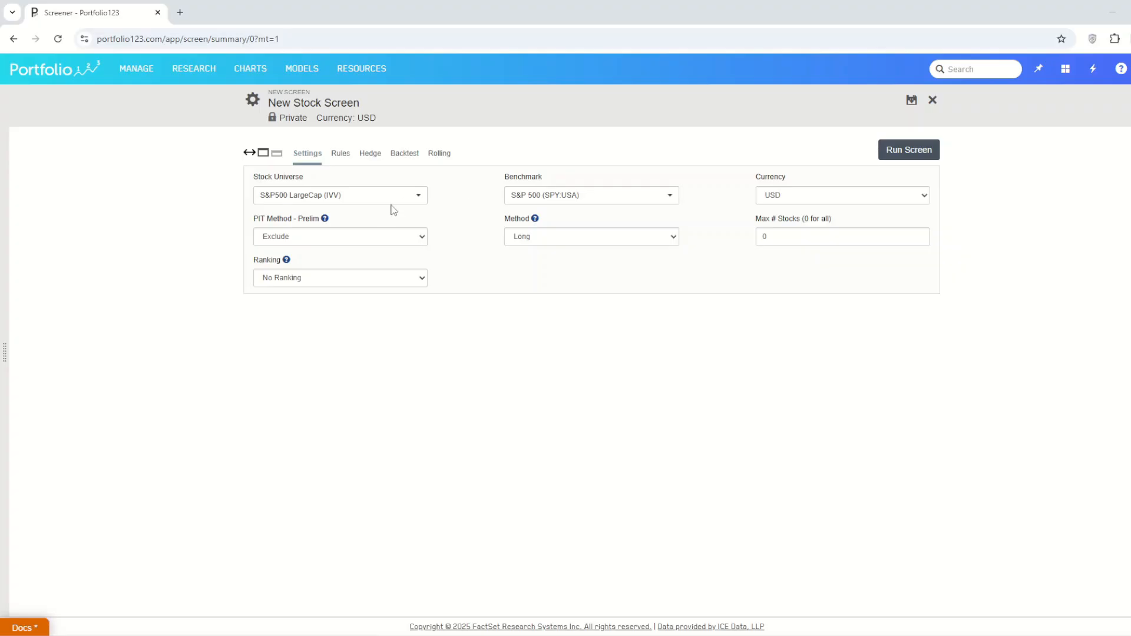
# Step: Set the stock universe to Prussell 2000 and the benchmark to Russell 2000 (IWM:USA)
pyautogui.click(309, 205)
pyautogui.click(600, 248)
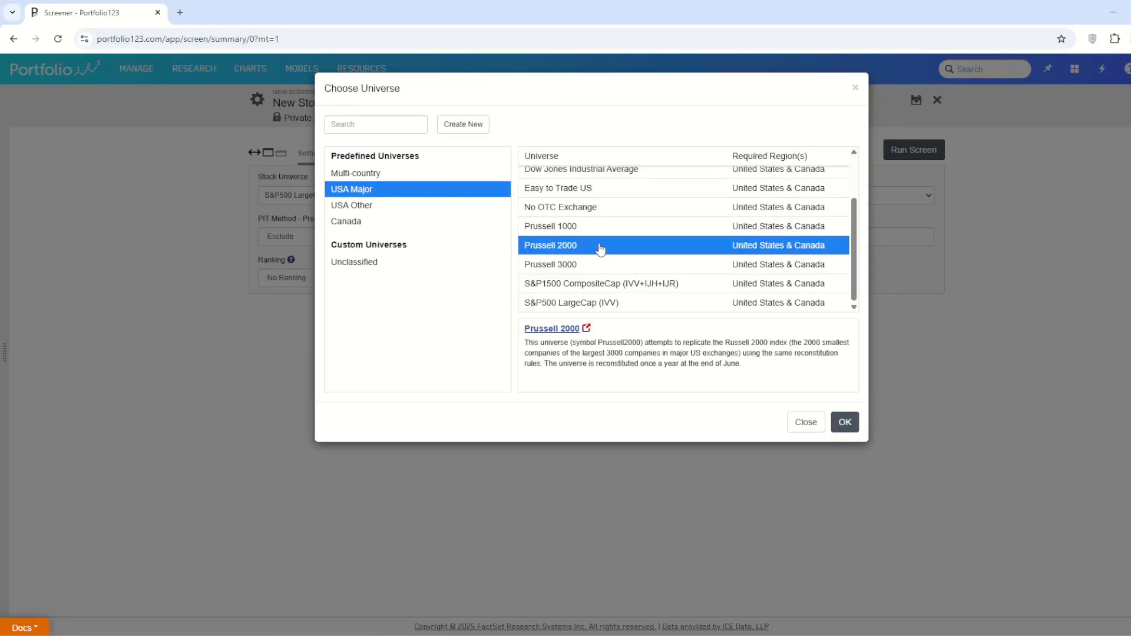
pyautogui.click(844, 422)
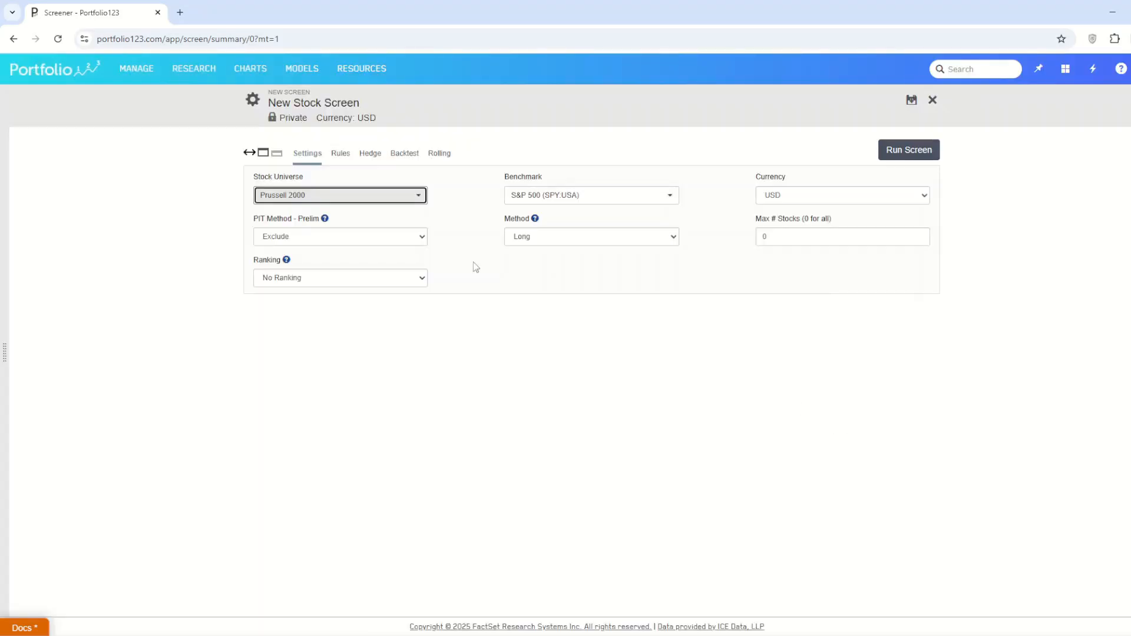
pyautogui.click(522, 205)
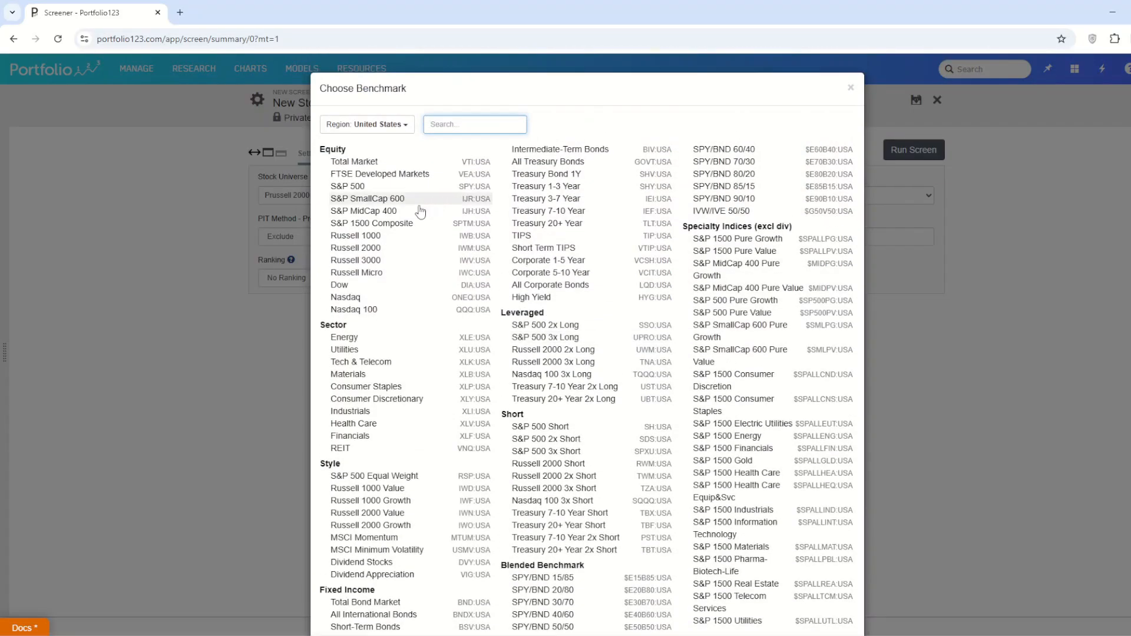
pyautogui.click(383, 248)
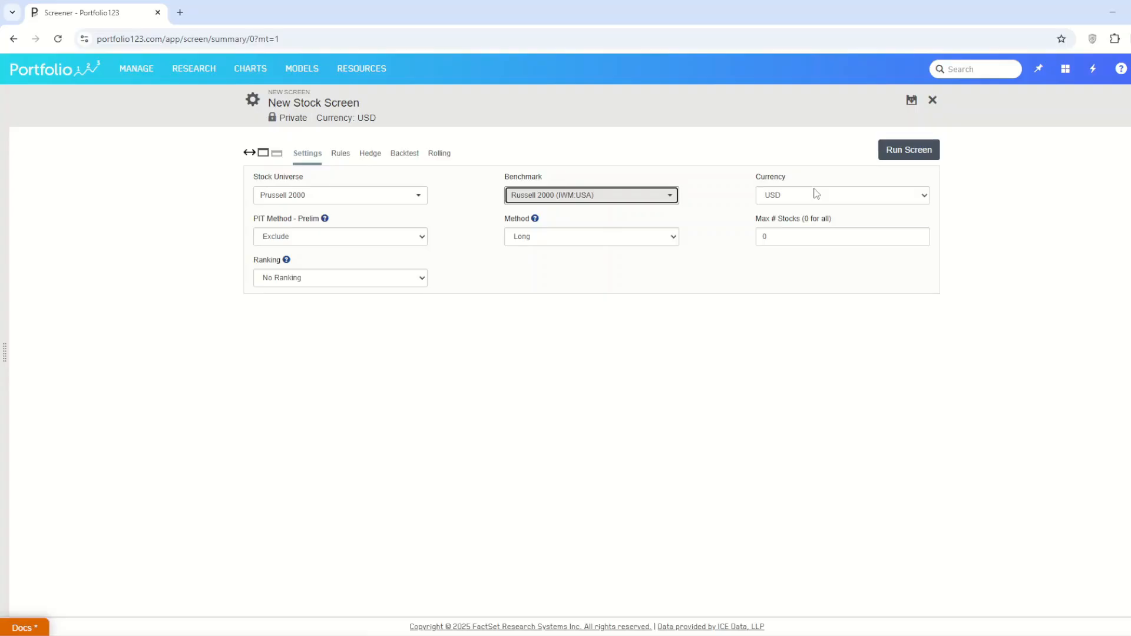
# Step: Limit the screen to a maximum of 100 stocks and set its method to Long / Short
pyautogui.doubleClick(778, 236)
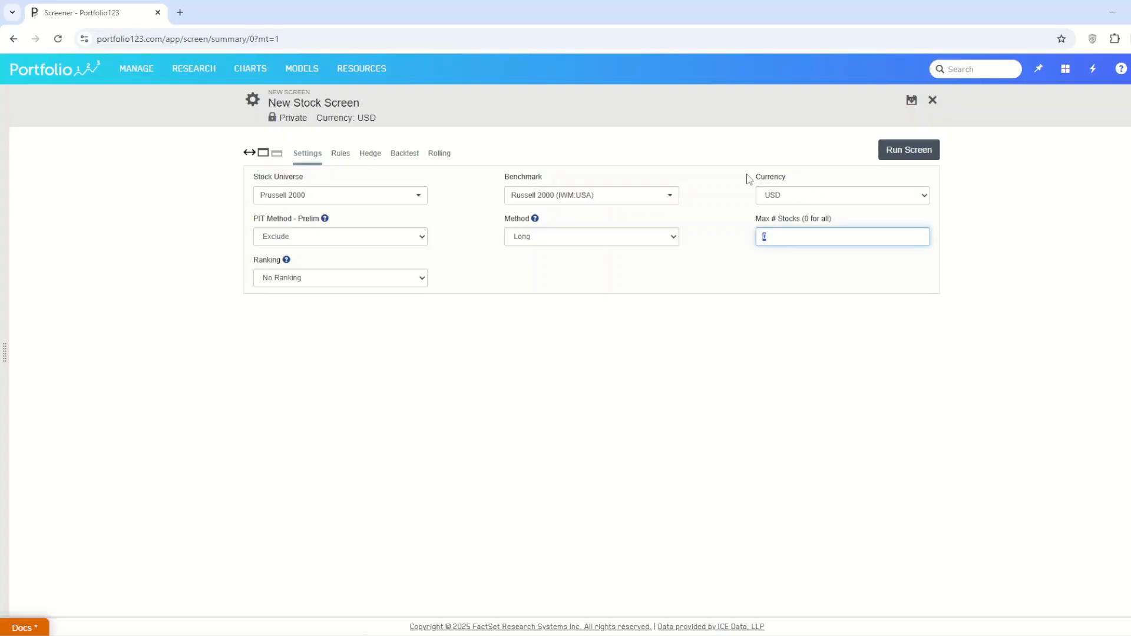
pyautogui.write('100')
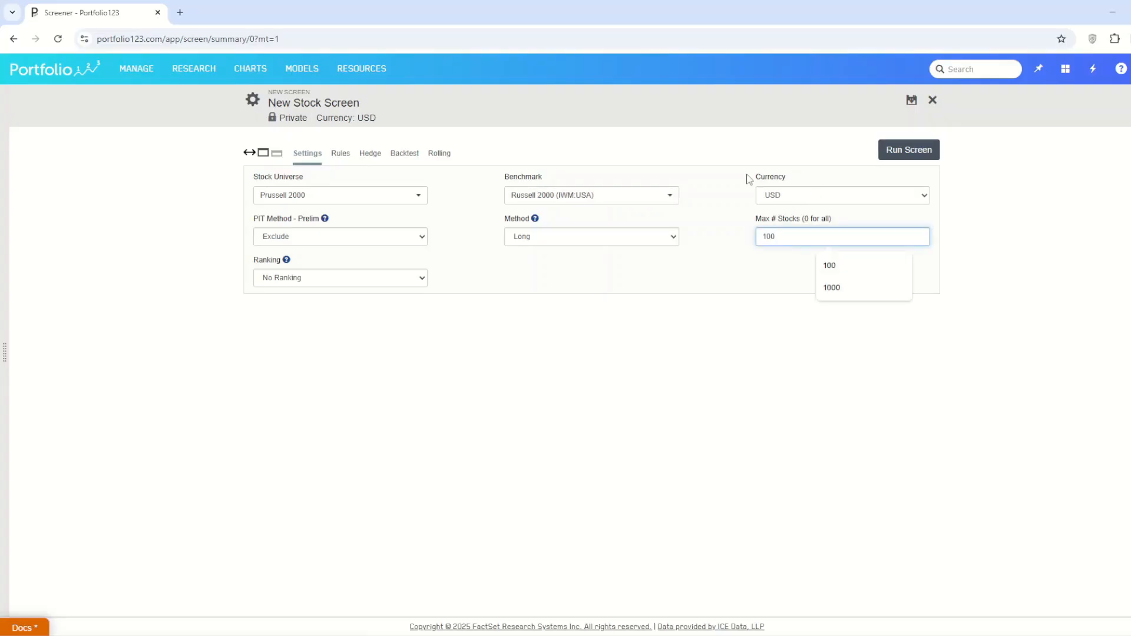
pyautogui.click(727, 279)
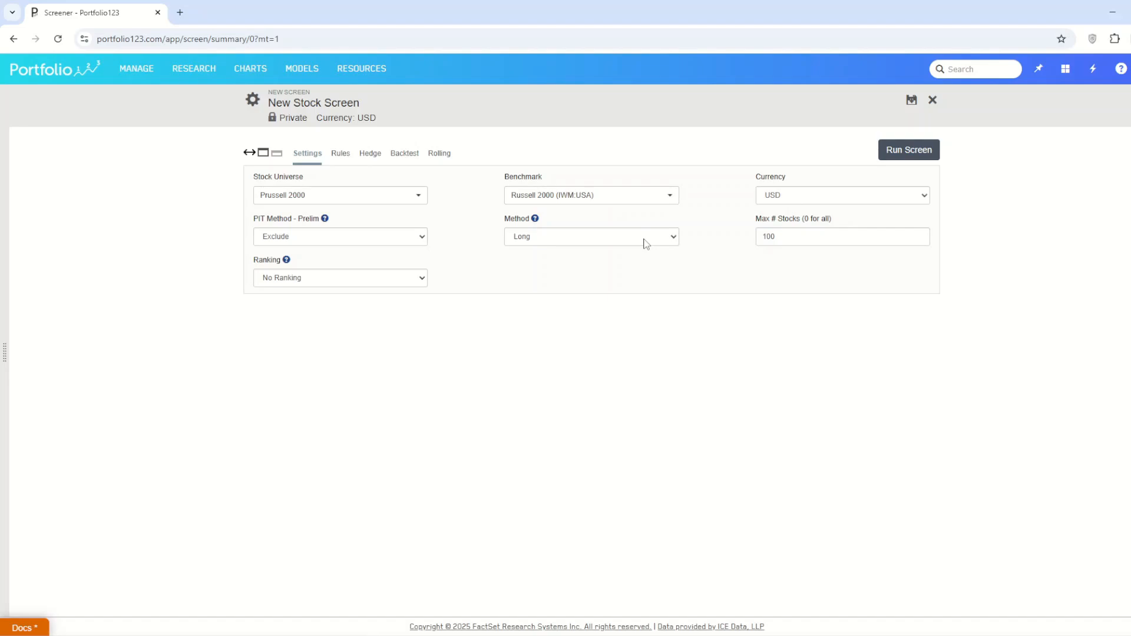
pyautogui.click(647, 242)
pyautogui.click(629, 283)
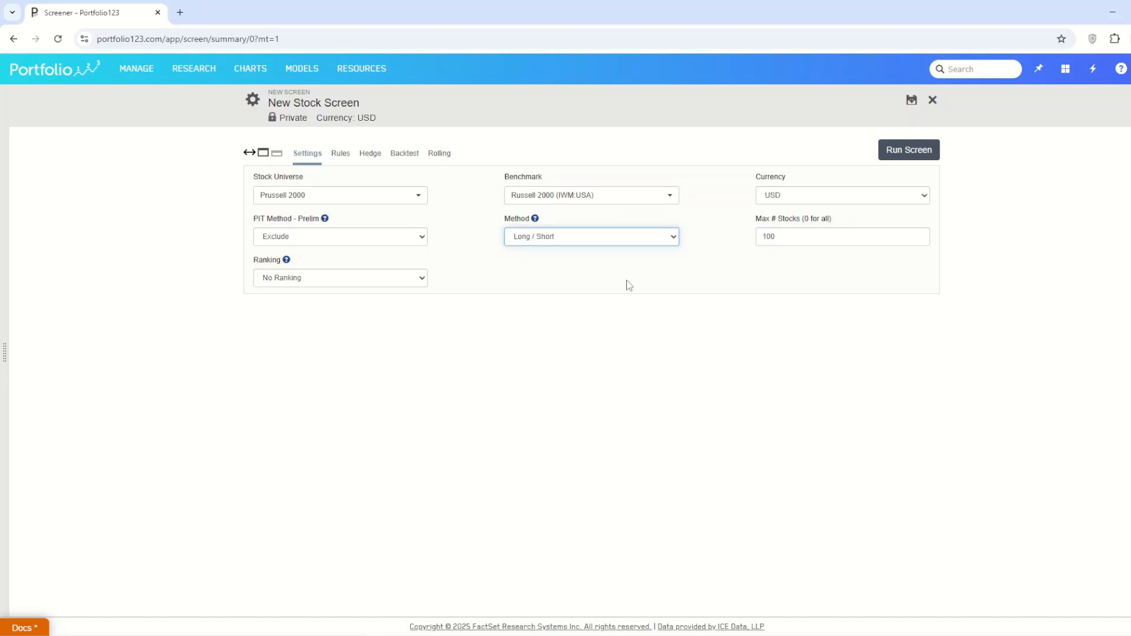
# Step: Set the short weight to 50% in the backtest settings
pyautogui.click(404, 153)
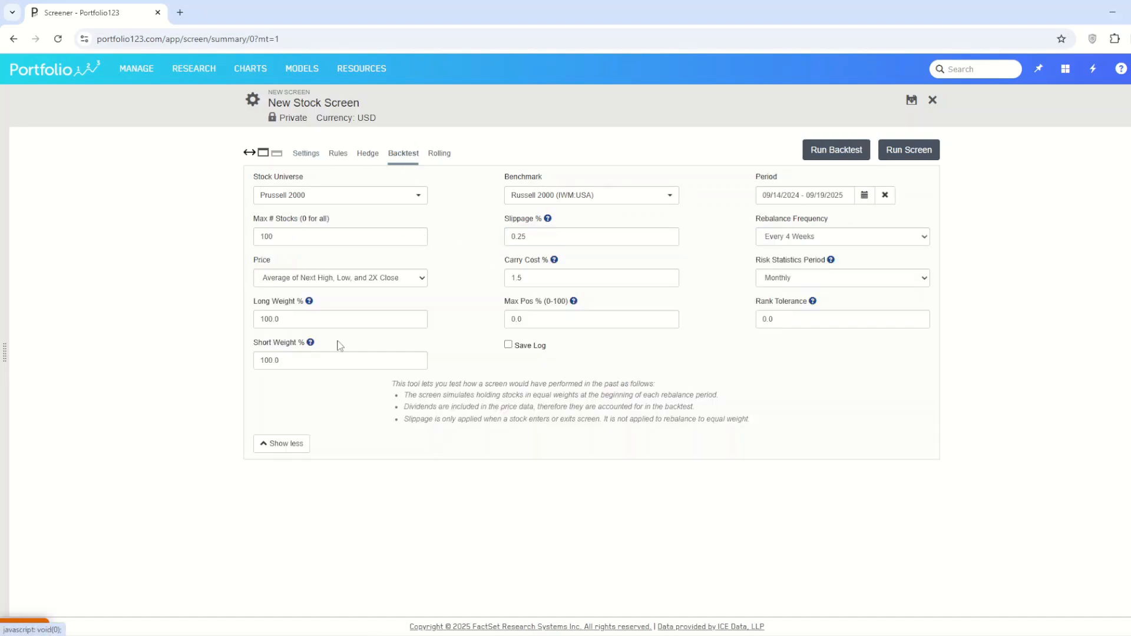
pyautogui.doubleClick(273, 318)
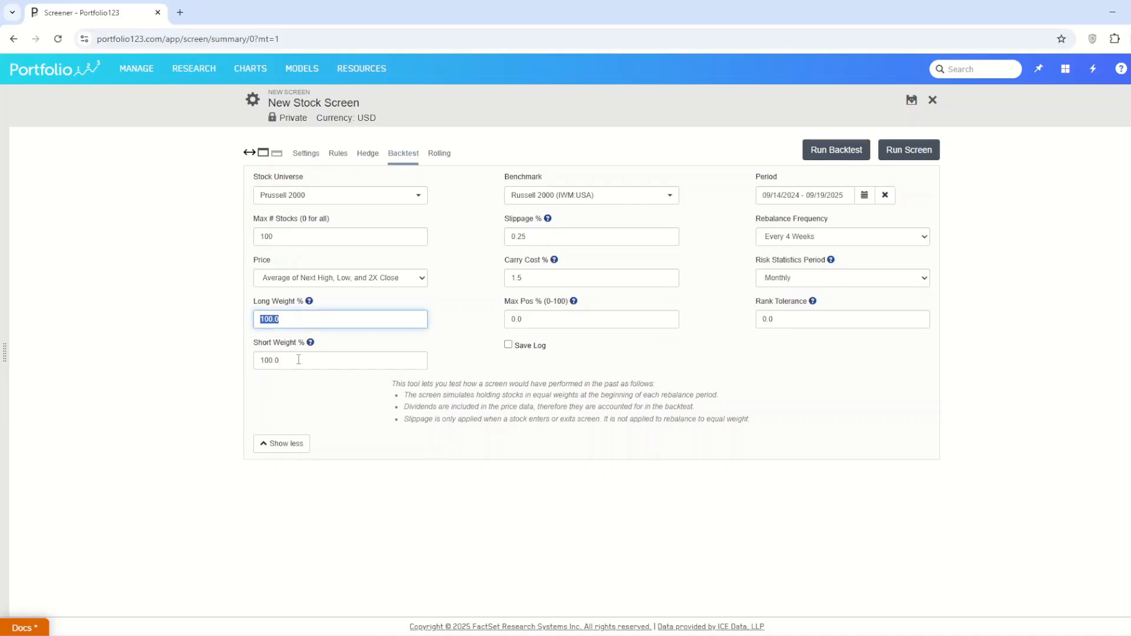
pyautogui.doubleClick(299, 360)
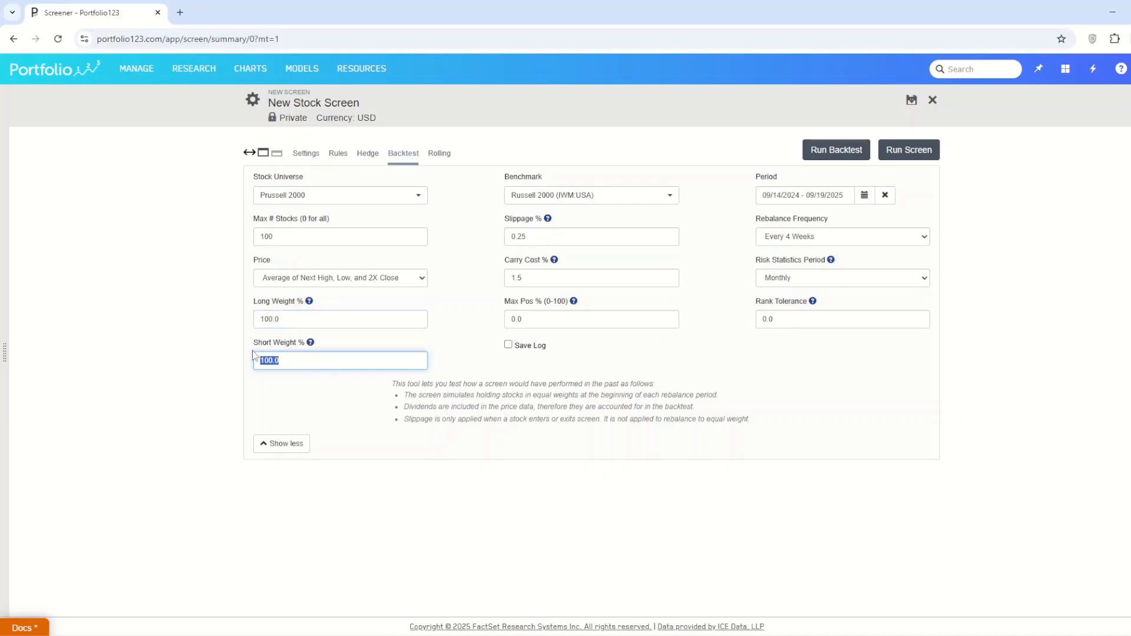
pyautogui.write('50')
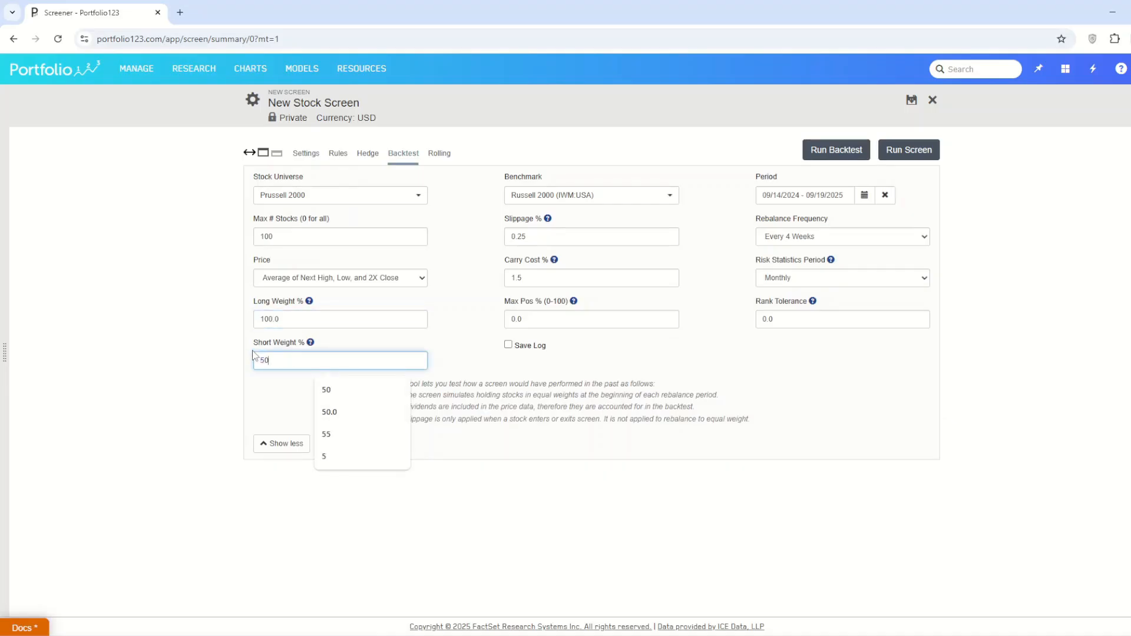
# Step: Set the backtest price to Next Close and the slippage to 0%
pyautogui.click(337, 283)
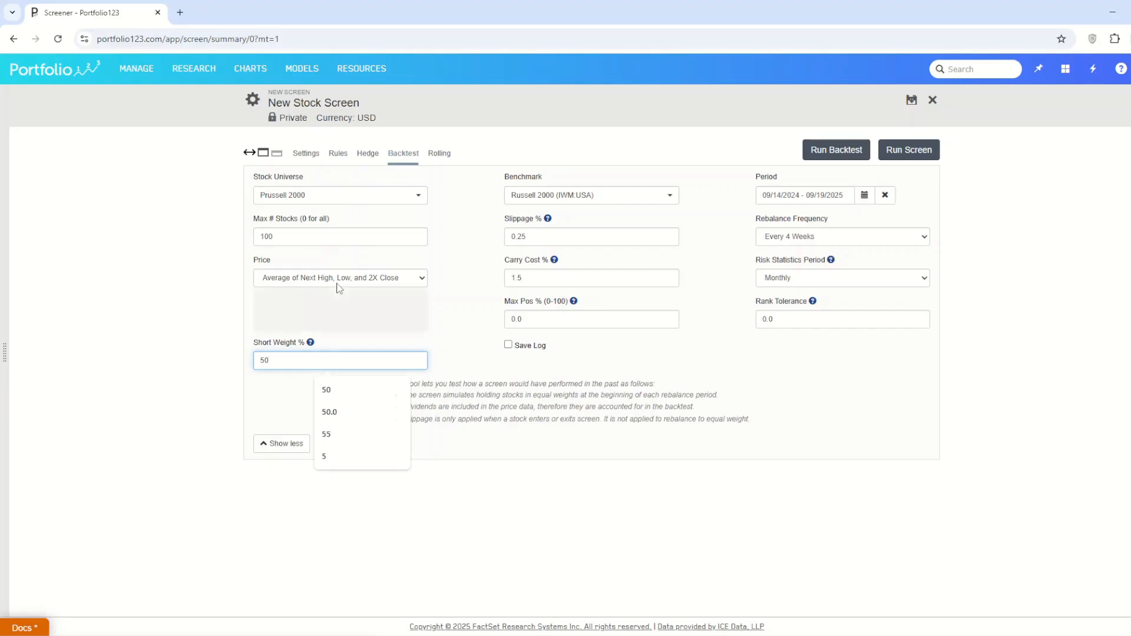
pyautogui.click(333, 309)
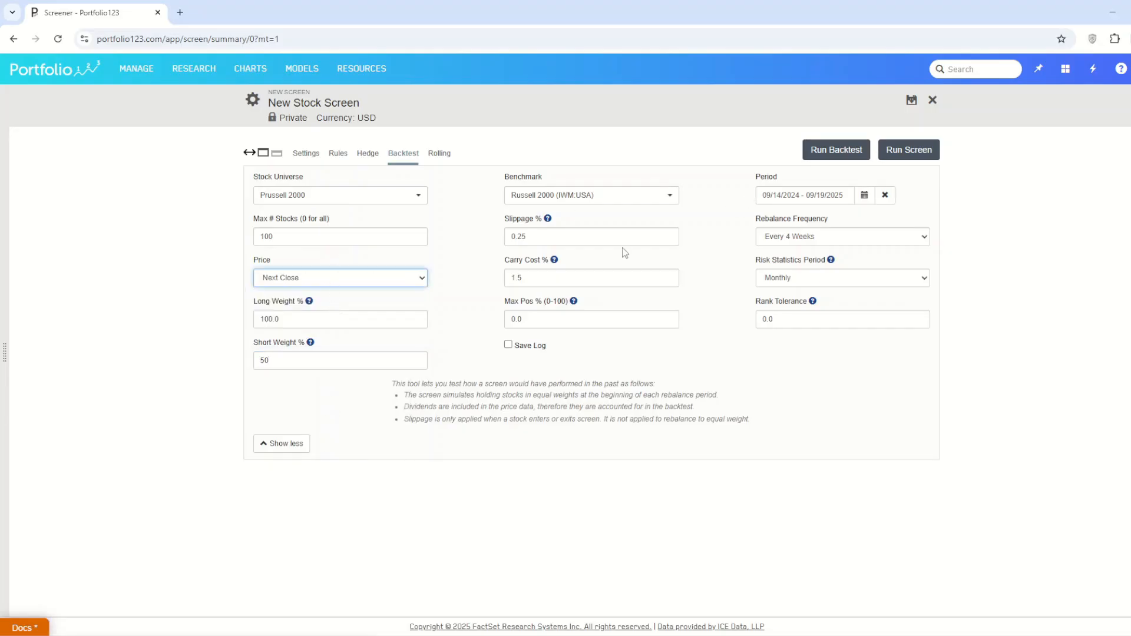
pyautogui.moveTo(574, 235); pyautogui.dragTo(476, 245)
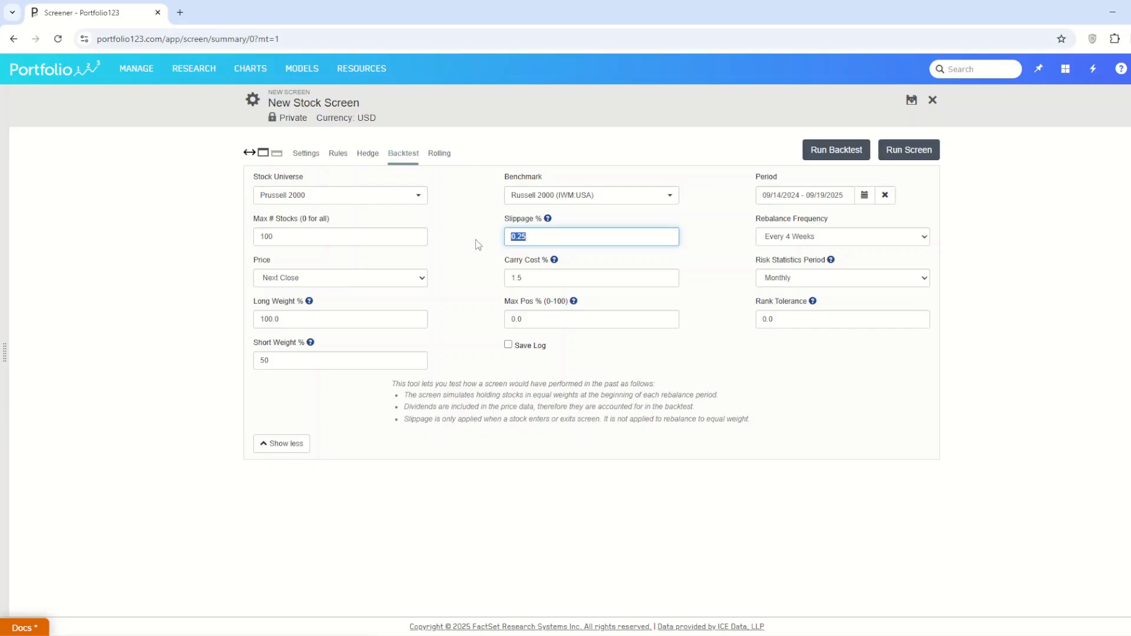
pyautogui.write('0')
pyautogui.click(543, 281)
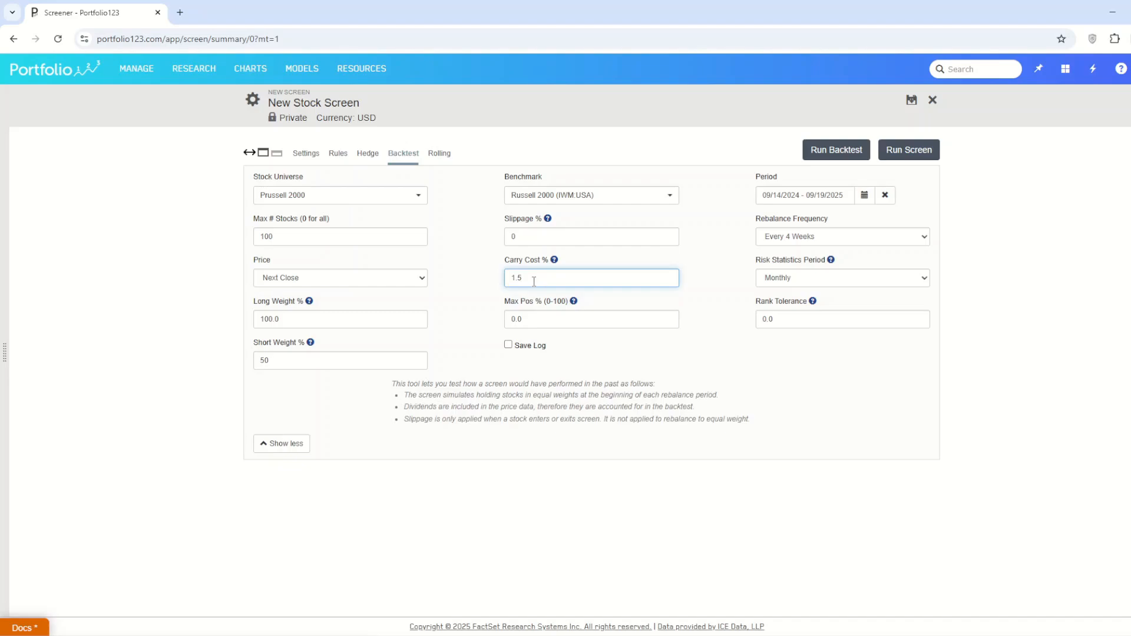
# Step: Try a long weight of 150% in the backtest settings, and return it to 100%
pyautogui.click(265, 319)
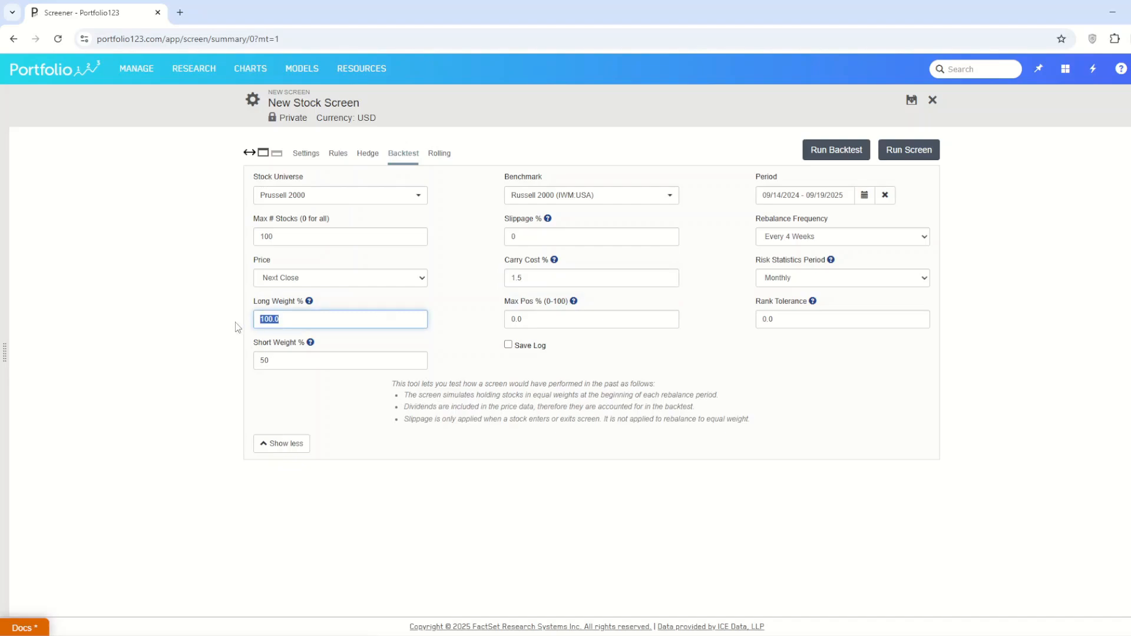
pyautogui.write('150')
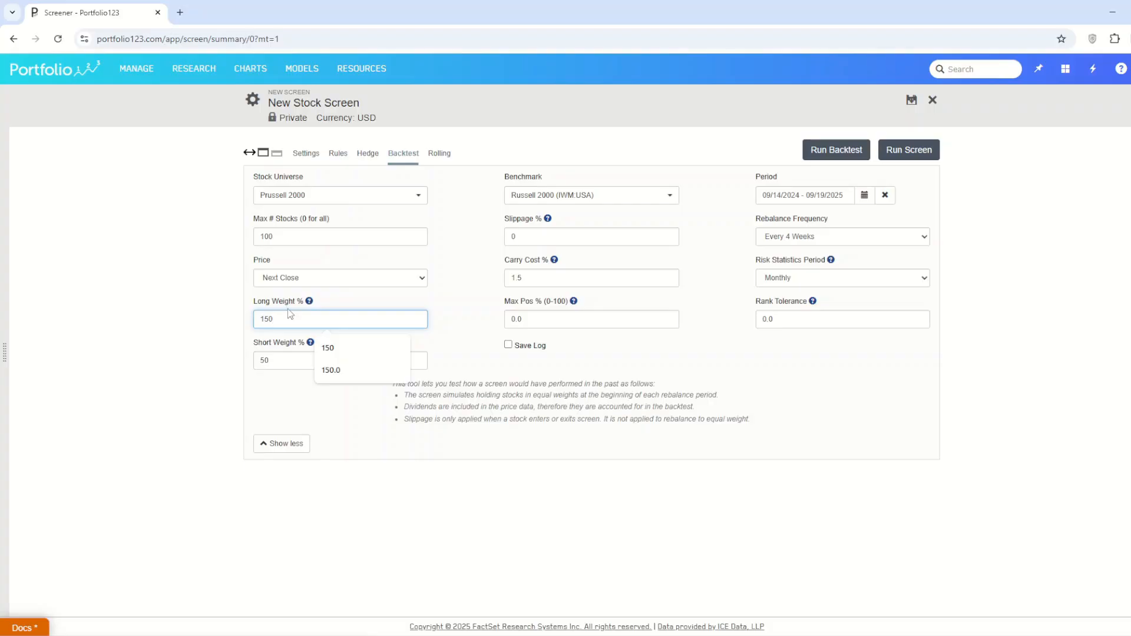
pyautogui.click(275, 336)
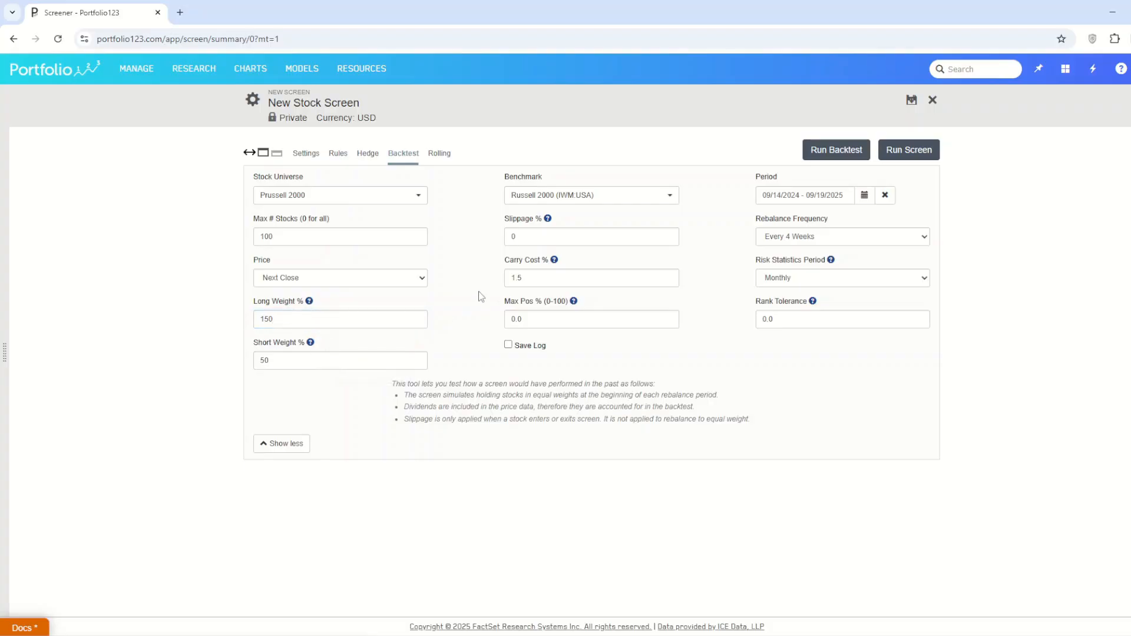
pyautogui.click(266, 321)
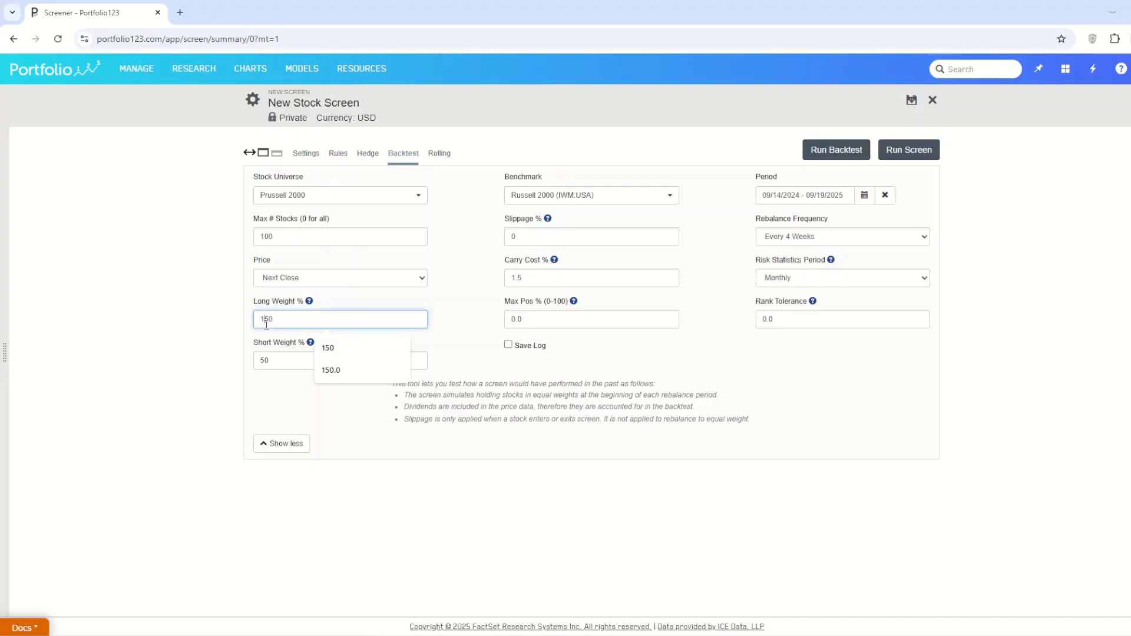
pyautogui.moveTo(266, 321); pyautogui.dragTo(299, 316)
pyautogui.write('00')
# Step: Set the backtest period to the MAX preset range
pyautogui.click(864, 195)
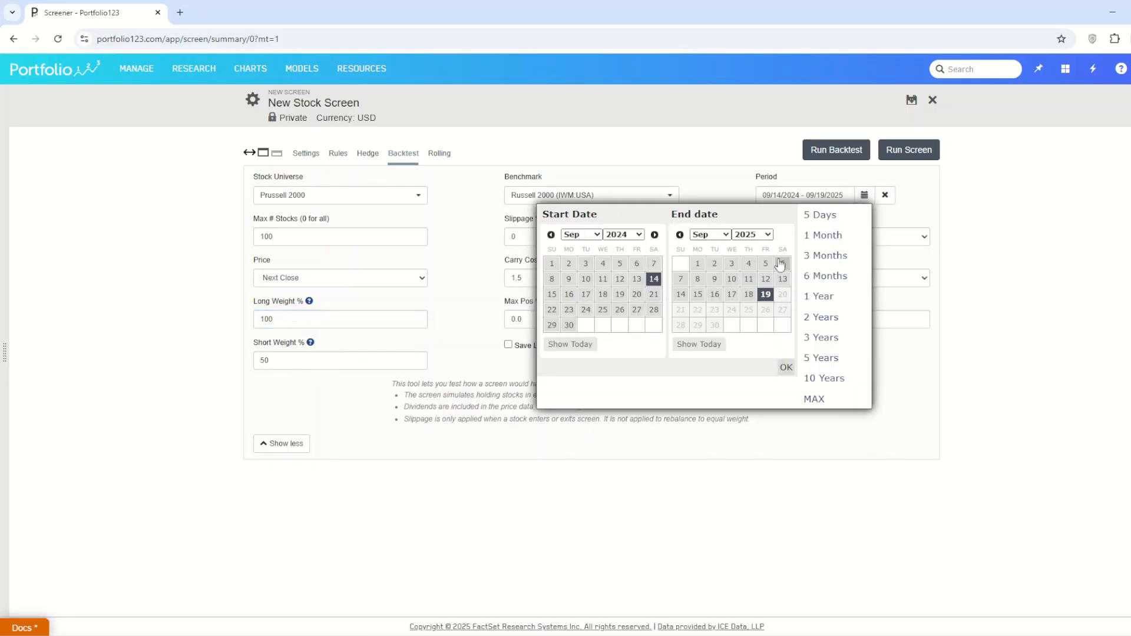
pyautogui.click(814, 399)
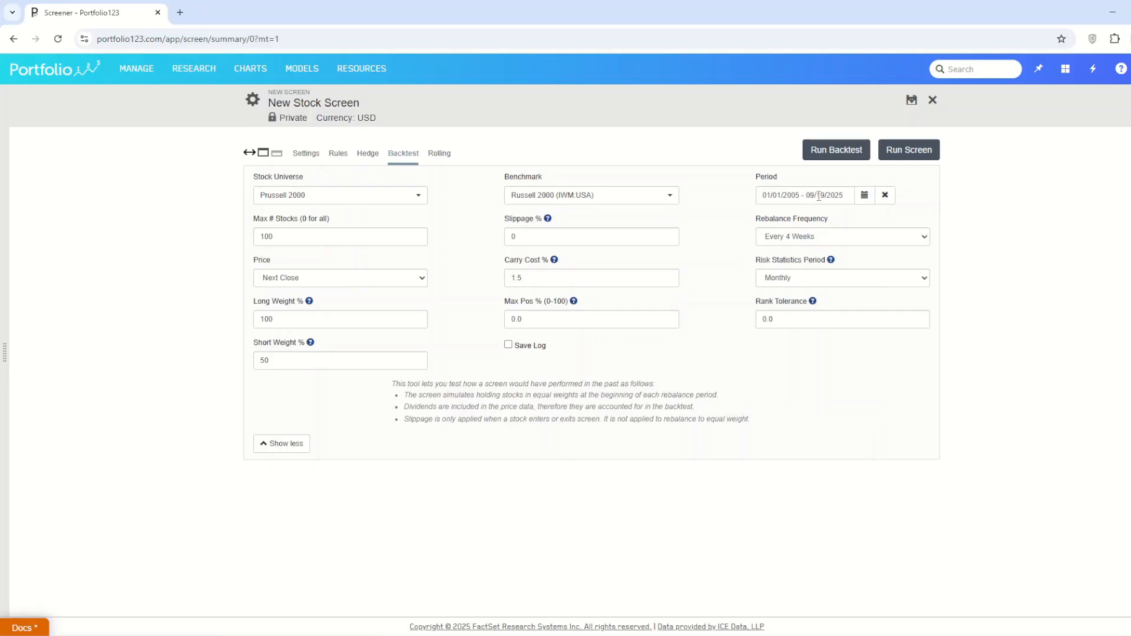
# Step: Rank the screen with the Core: Momentum ranking system from the P123 Core Investing Styles
pyautogui.click(307, 155)
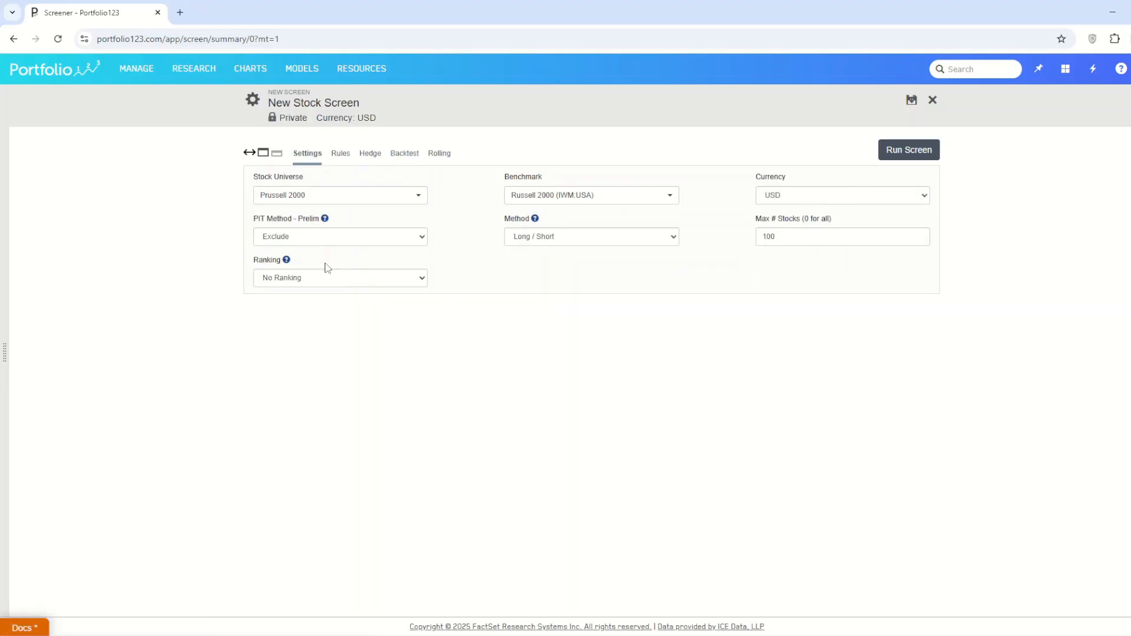
pyautogui.click(341, 278)
pyautogui.click(341, 307)
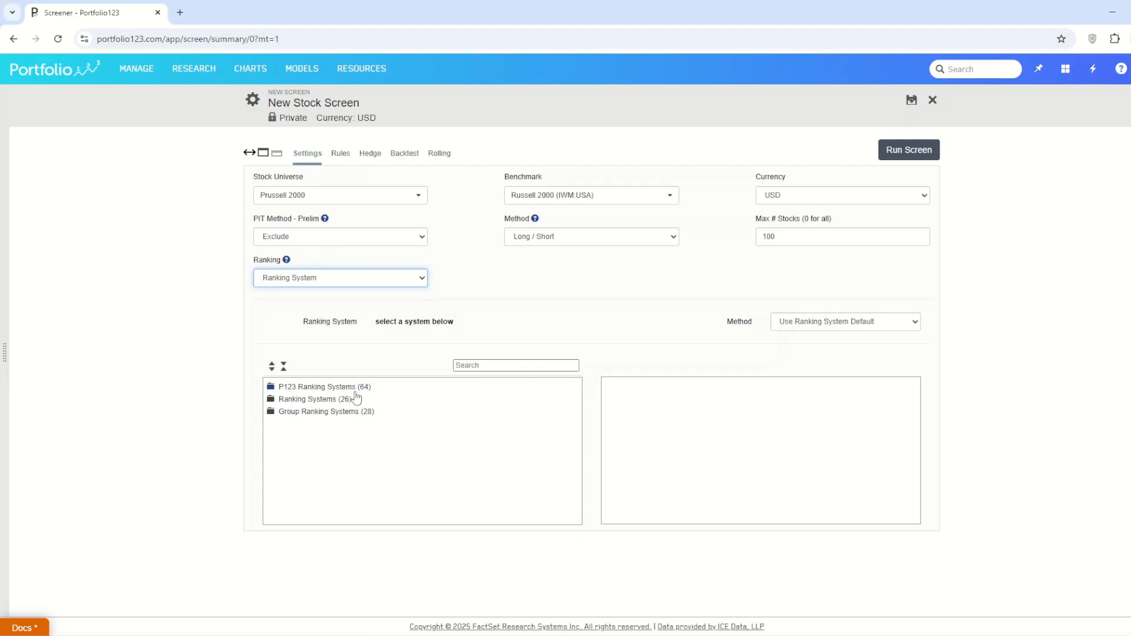
pyautogui.click(313, 388)
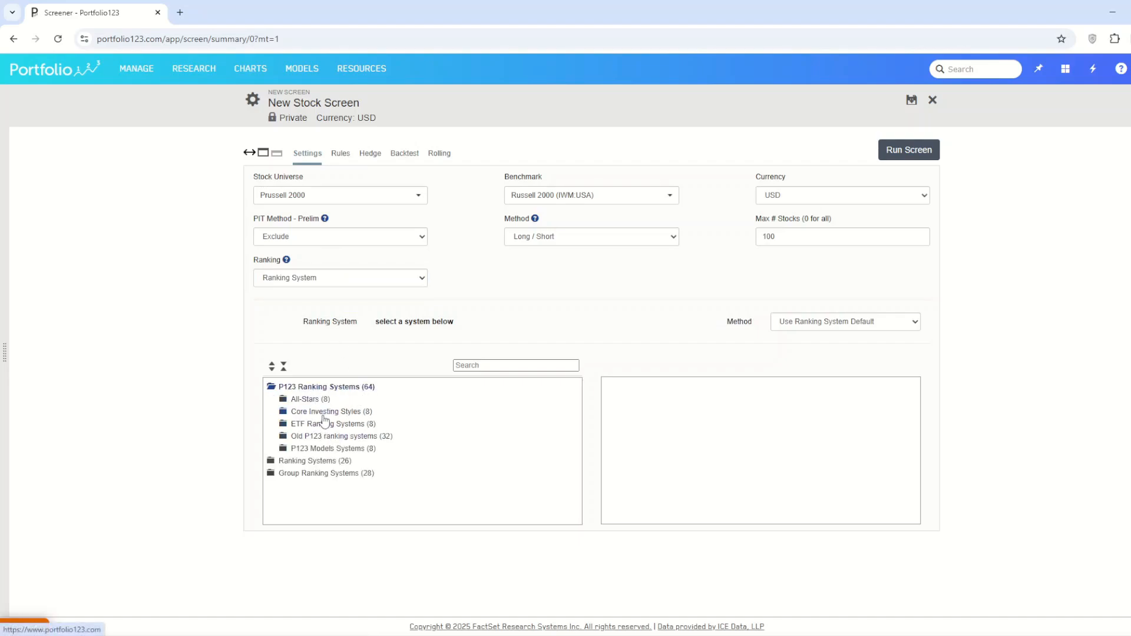
pyautogui.click(323, 413)
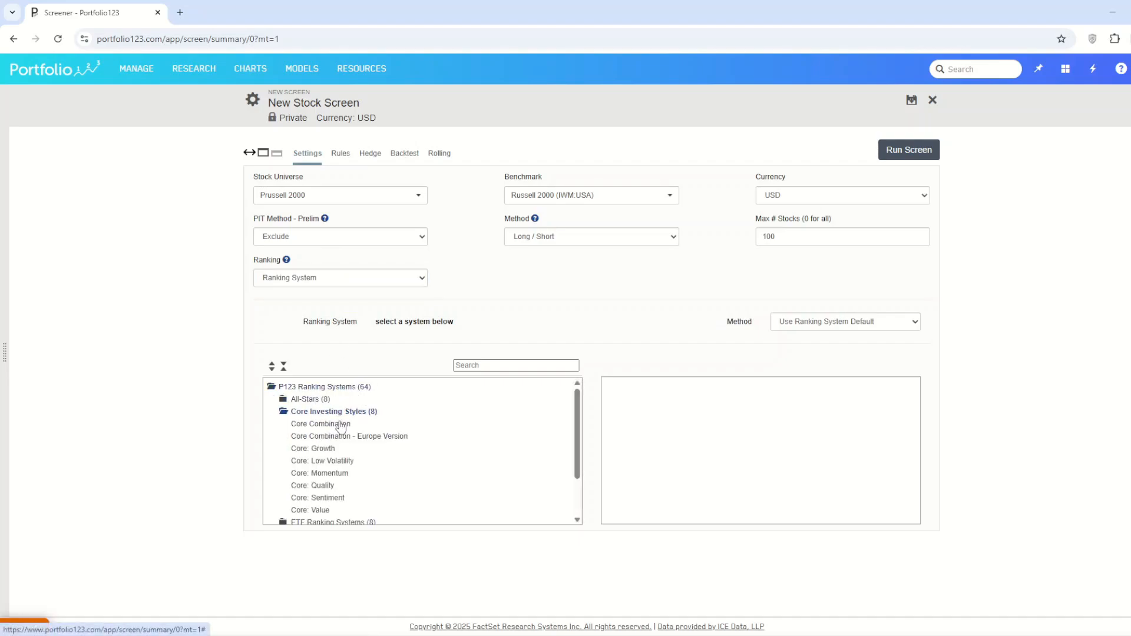
pyautogui.click(329, 474)
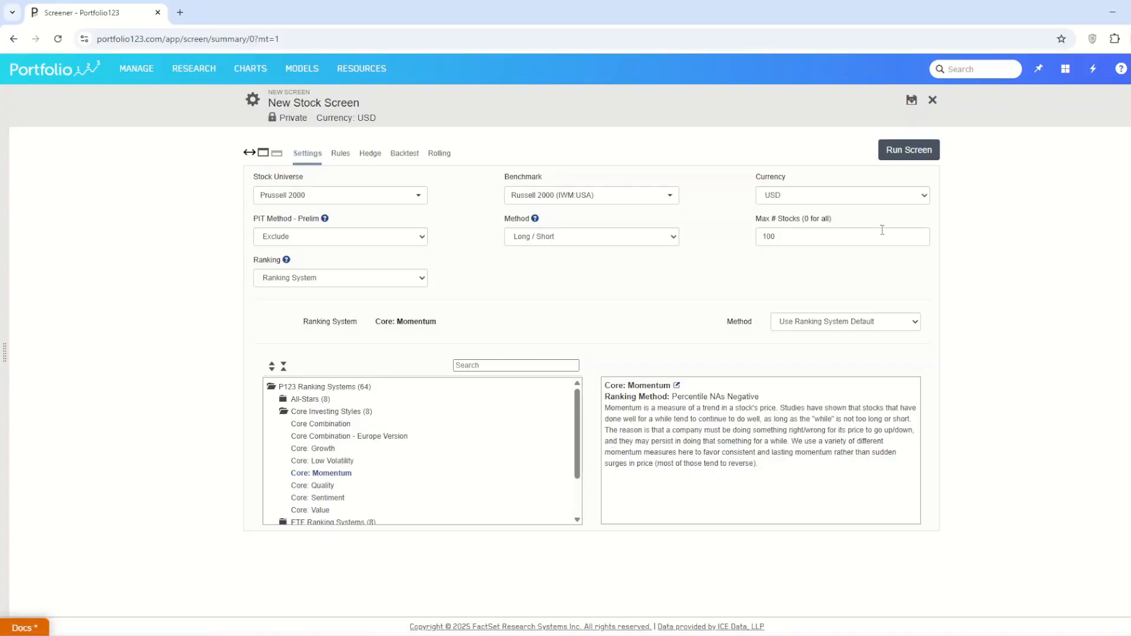
# Step: Run the backtest and review its statistics and return chart against the benchmark
pyautogui.click(404, 153)
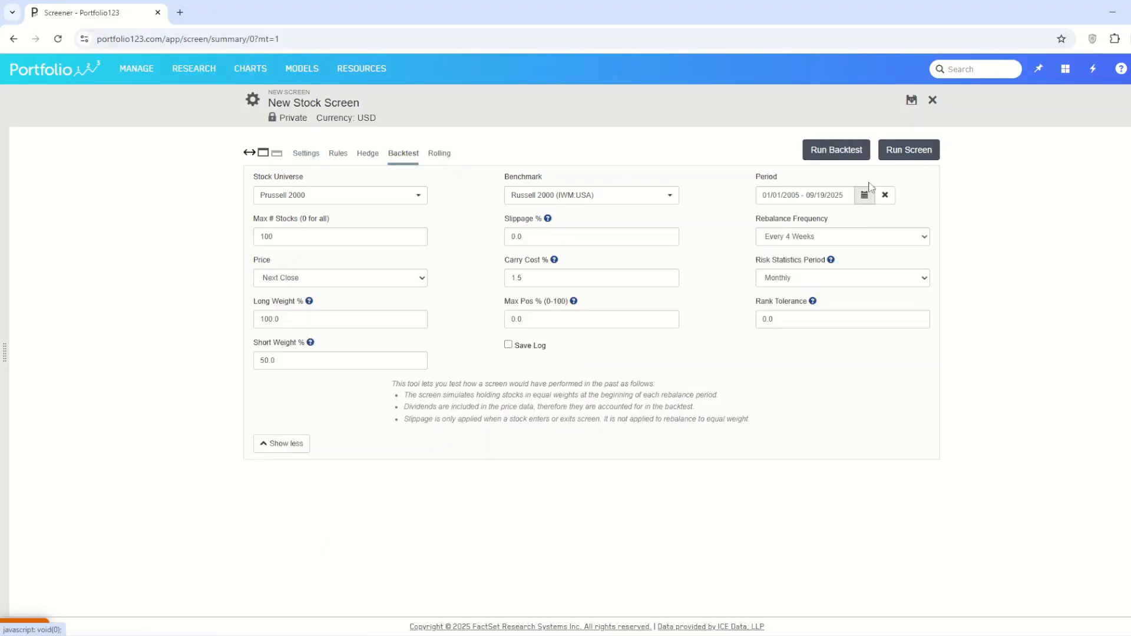
pyautogui.click(823, 147)
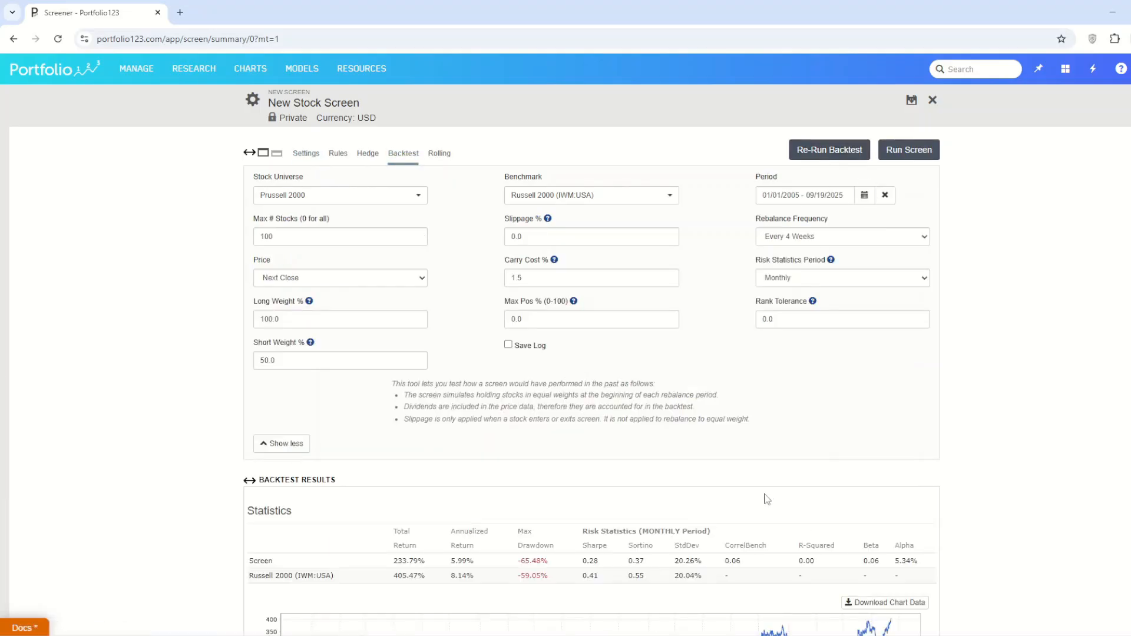
pyautogui.scroll(-3, 783, 507)
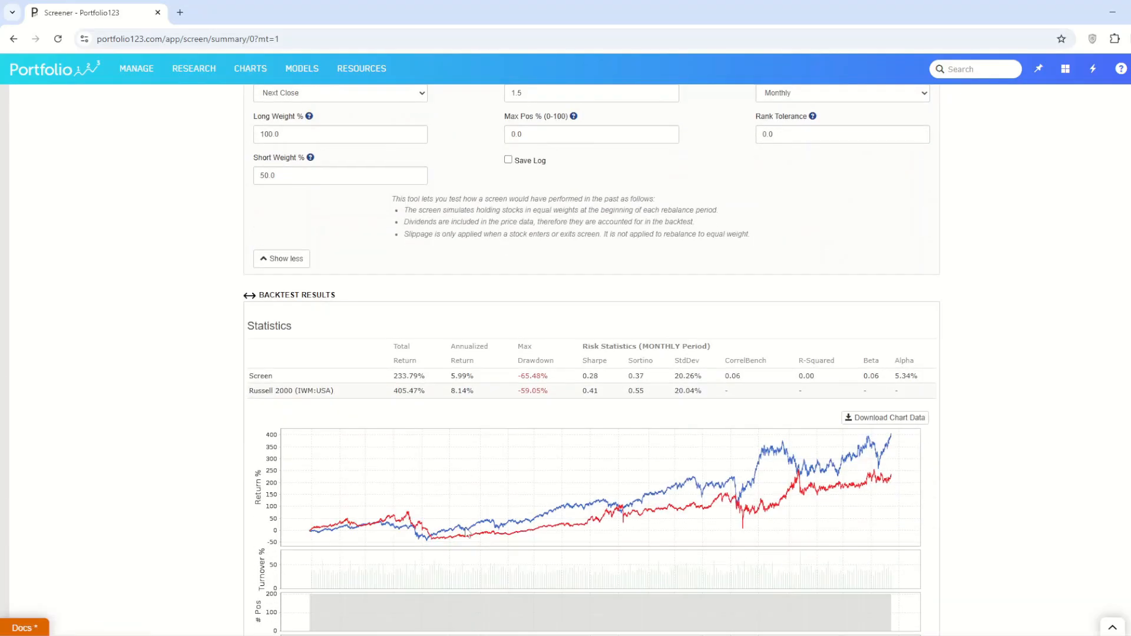
pyautogui.scroll(3, 465, 533)
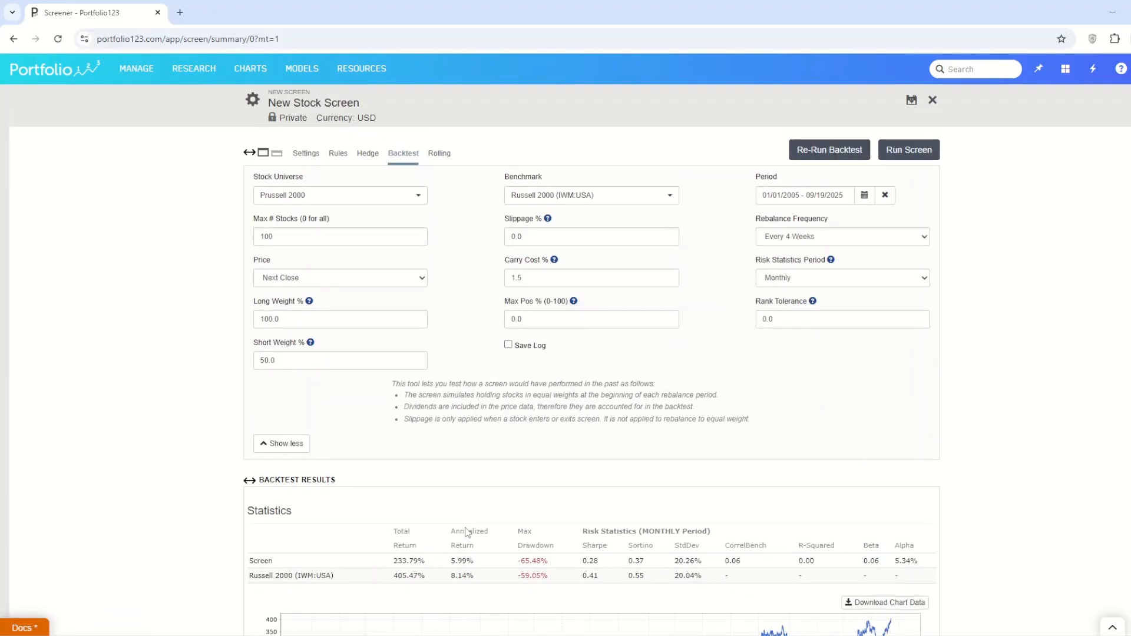
# Step: Rank the screen with the Core: Sentiment ranking system, and set its ranking method to Percentile NAs Neutral
pyautogui.click(307, 153)
pyautogui.click(329, 499)
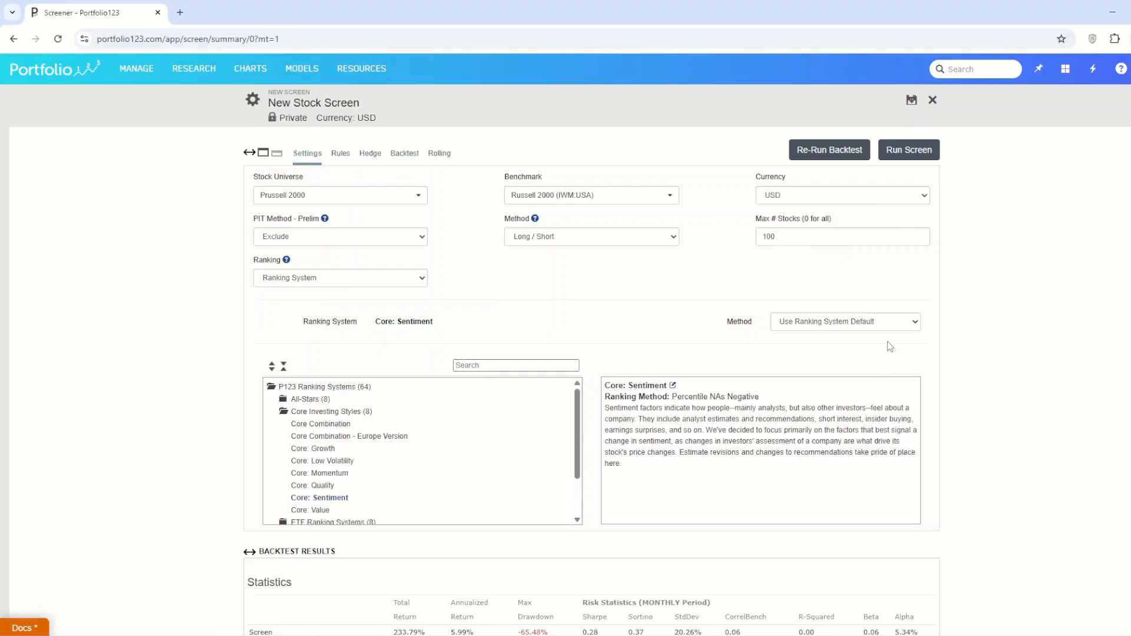
pyautogui.click(818, 330)
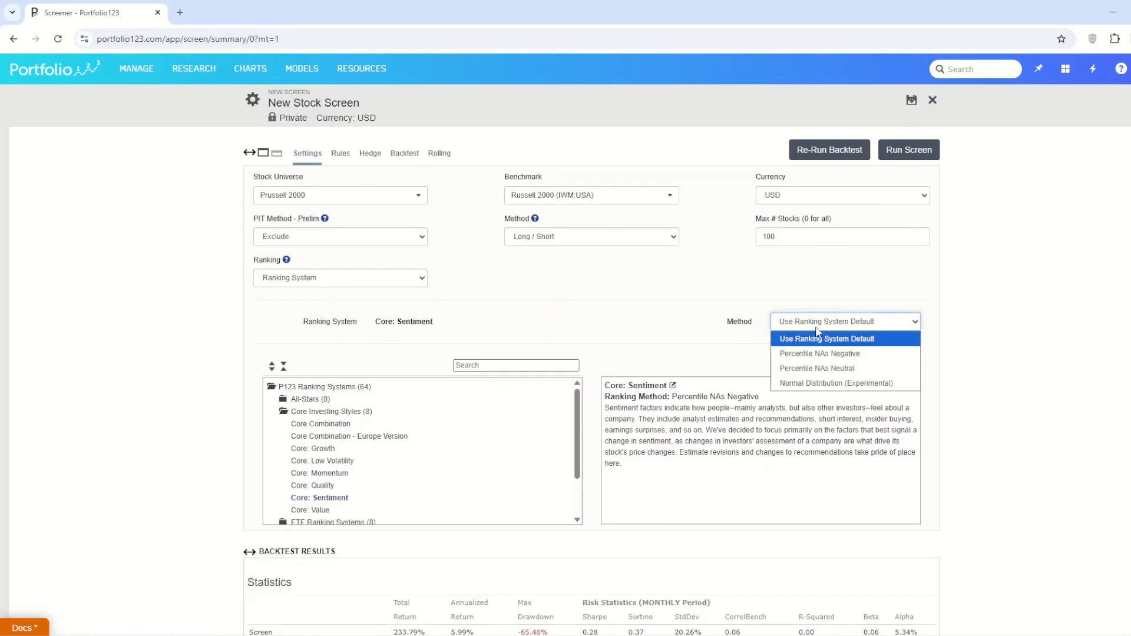
pyautogui.click(861, 354)
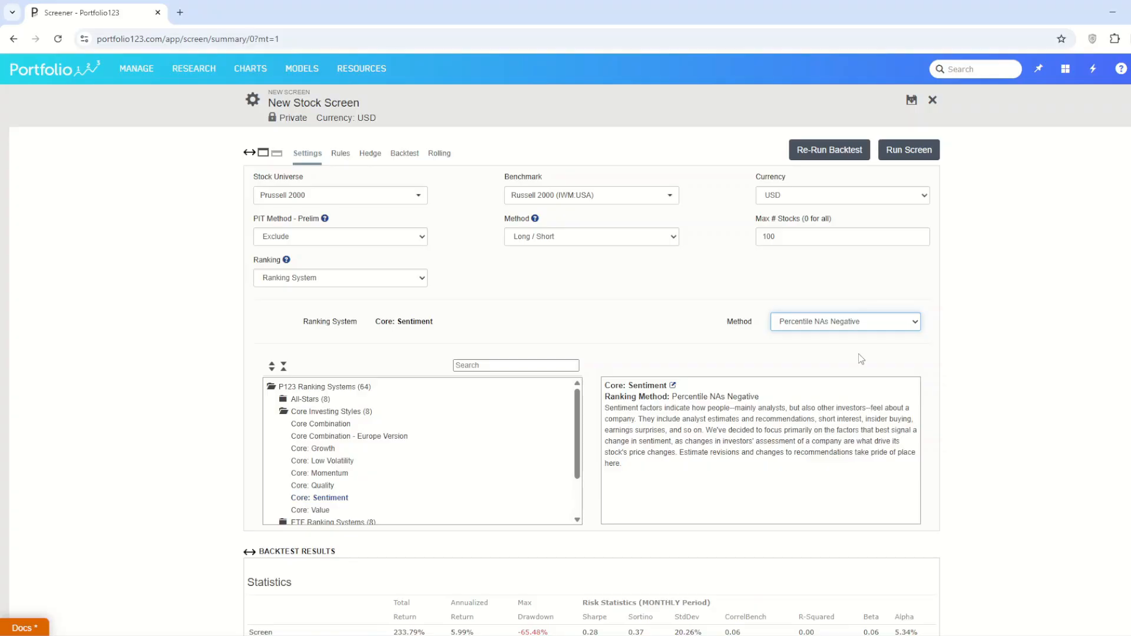
pyautogui.click(860, 321)
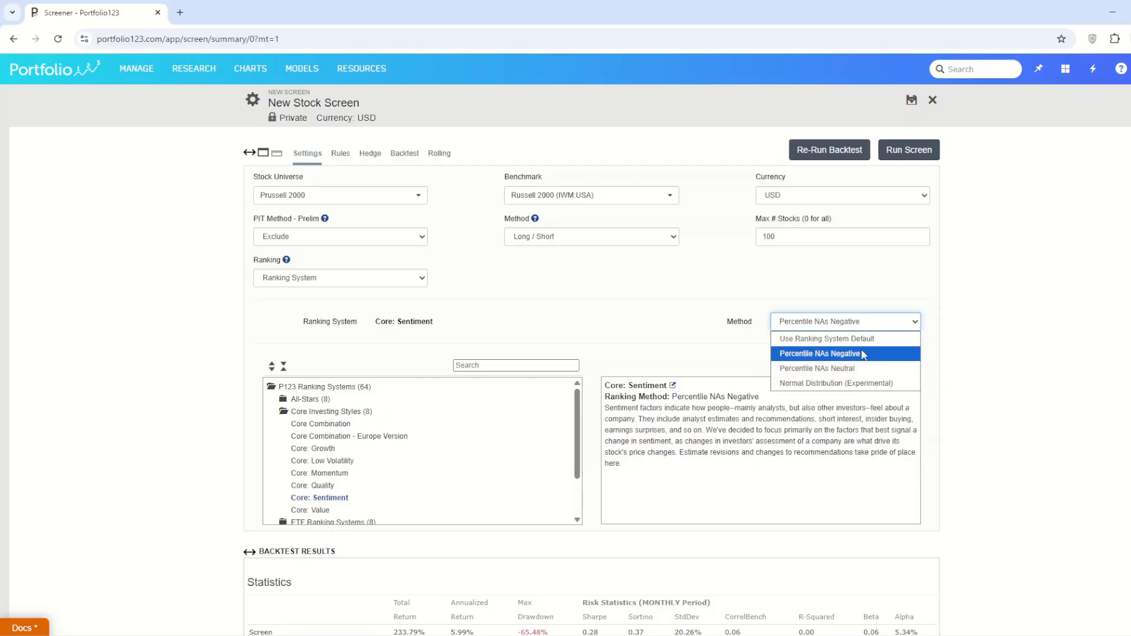
pyautogui.click(861, 368)
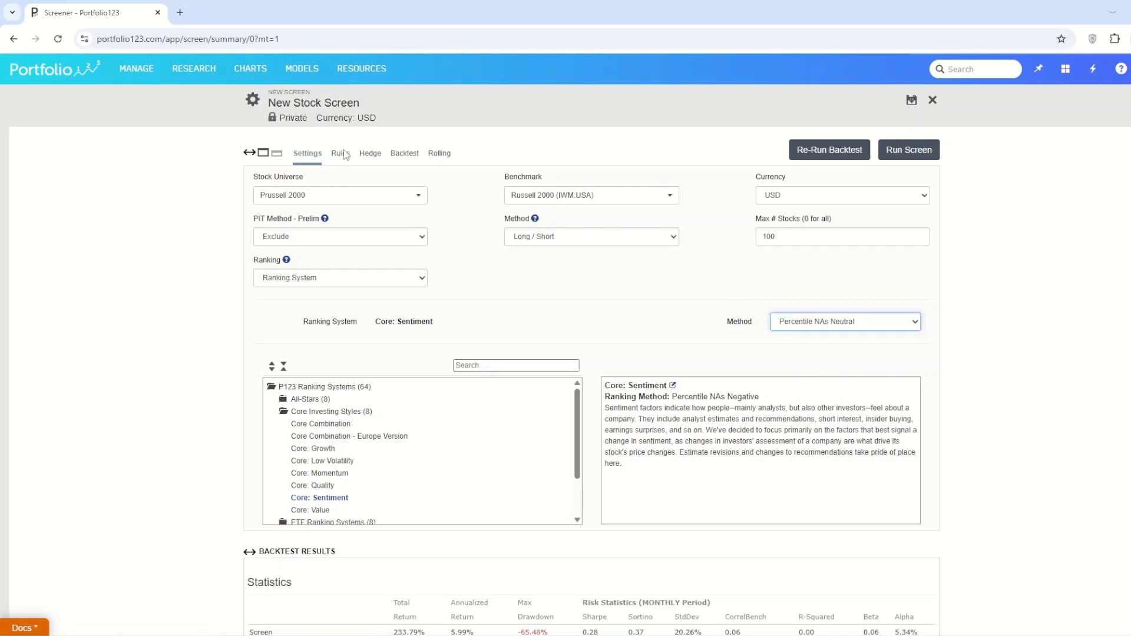
# Step: Re-run the backtest with the sentiment ranking, and review its statistics and performance charts
pyautogui.click(848, 150)
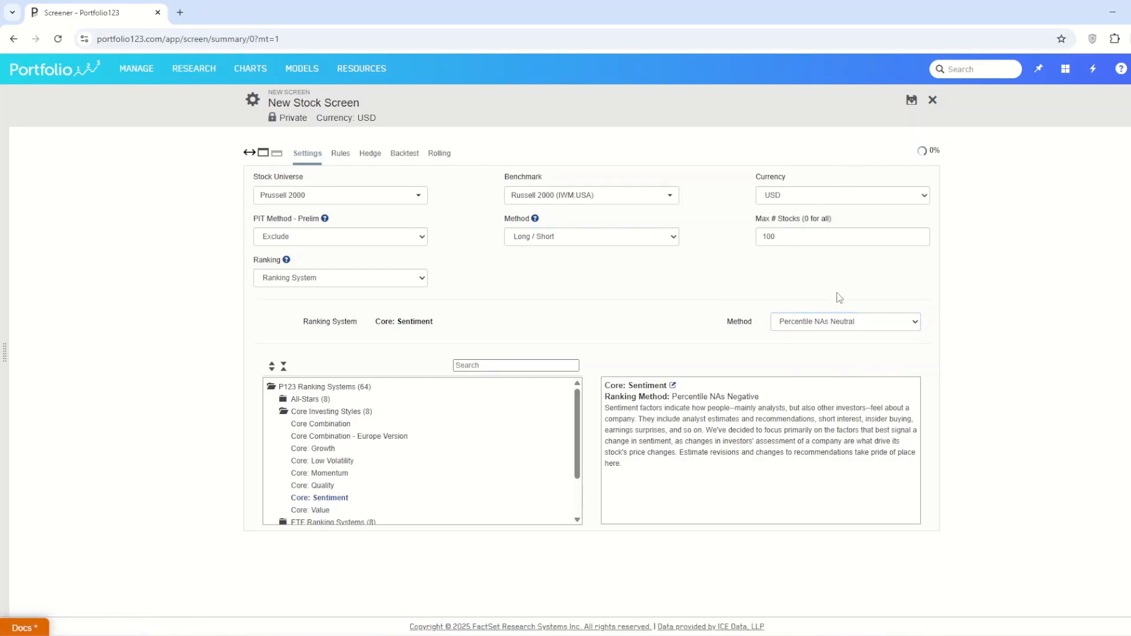
pyautogui.scroll(-4, 818, 343)
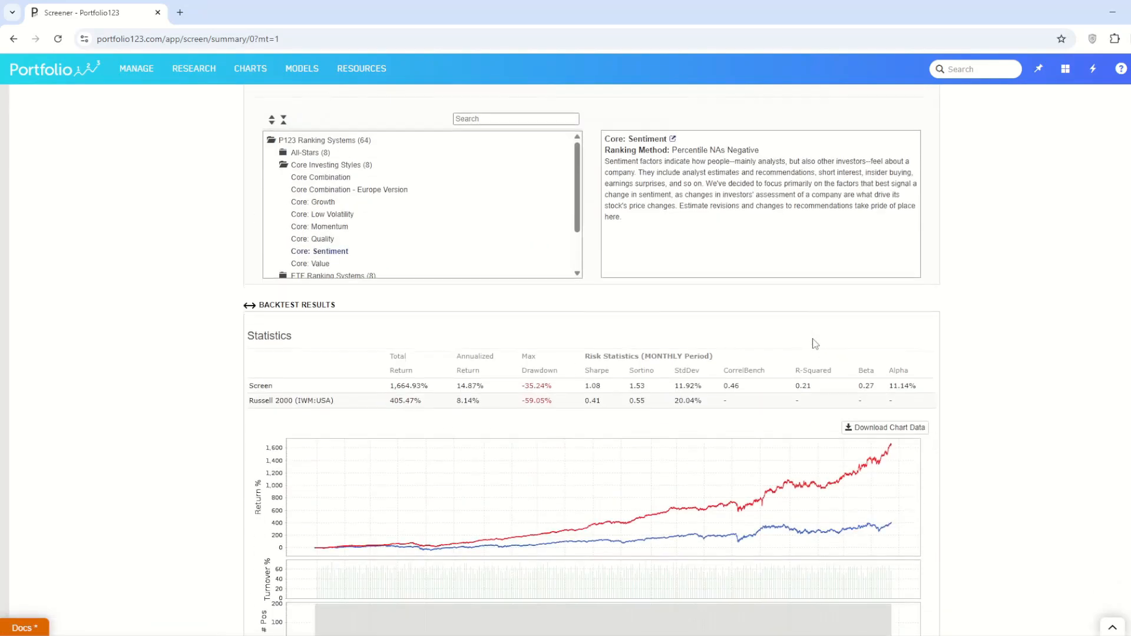
pyautogui.scroll(-3, 430, 538)
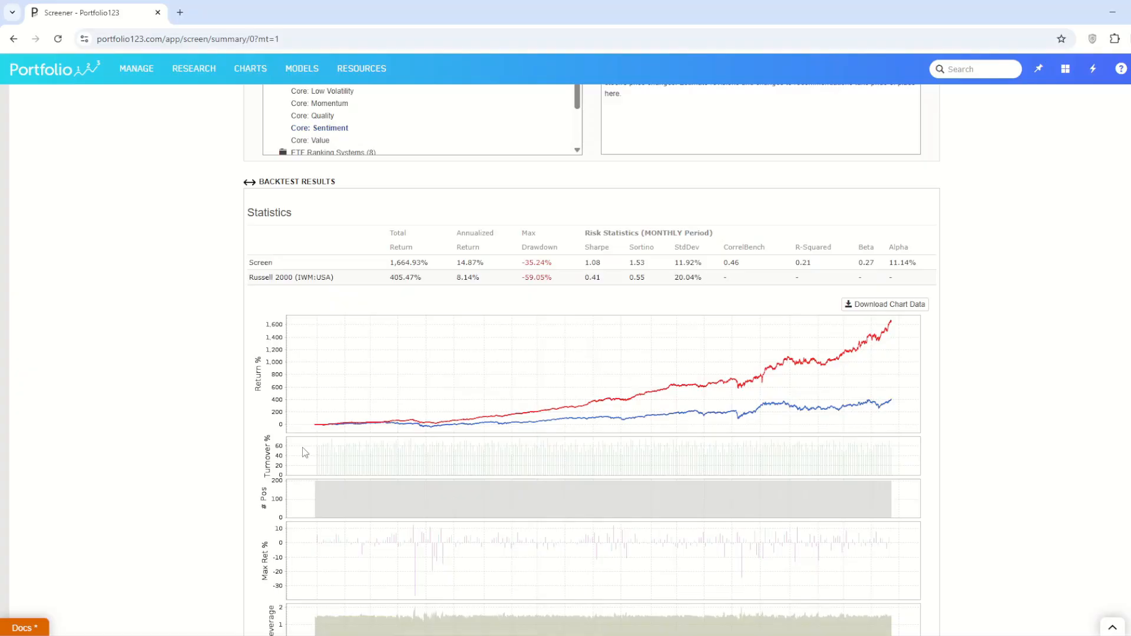
pyautogui.scroll(6, 302, 448)
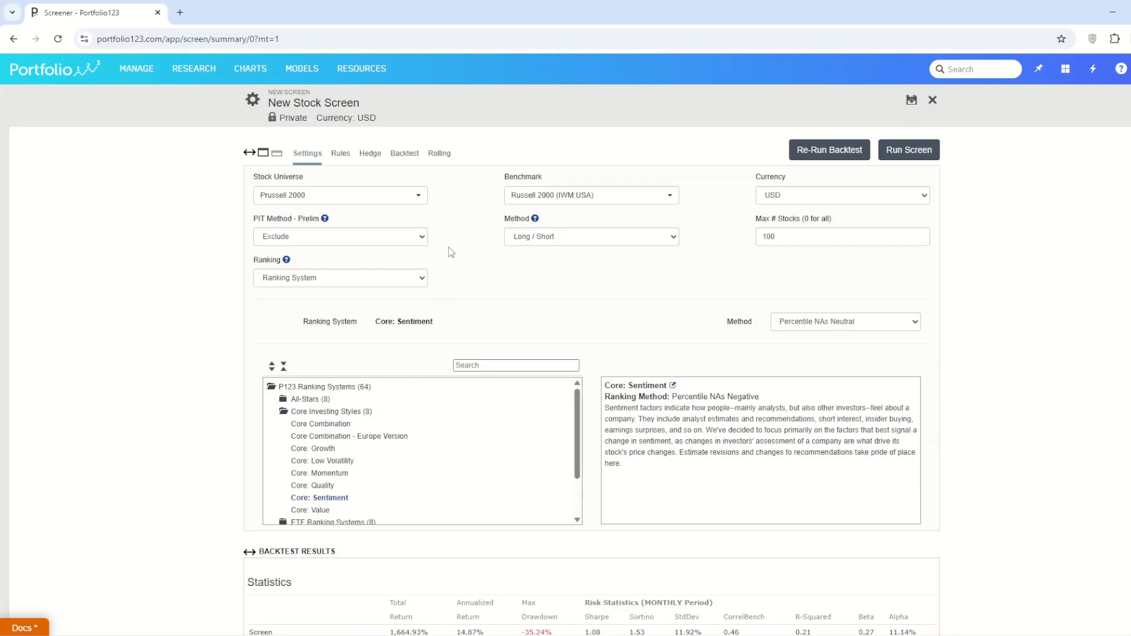
# Step: Try the Hedged screen method with a hedge rule of true, and open the backtest settings
pyautogui.click(568, 235)
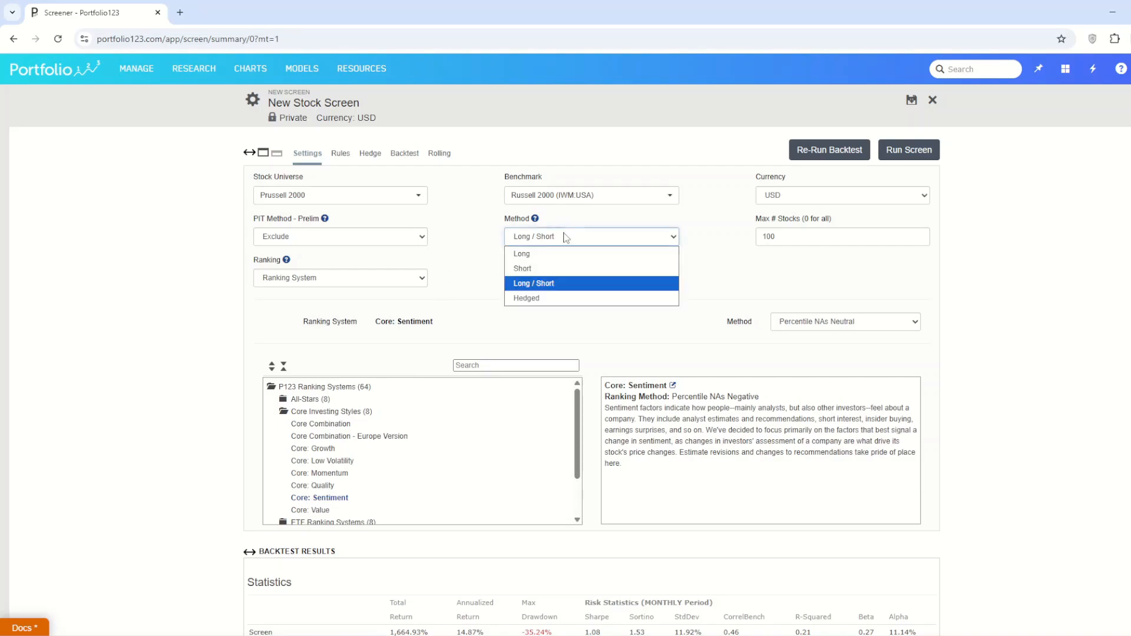
pyautogui.click(550, 298)
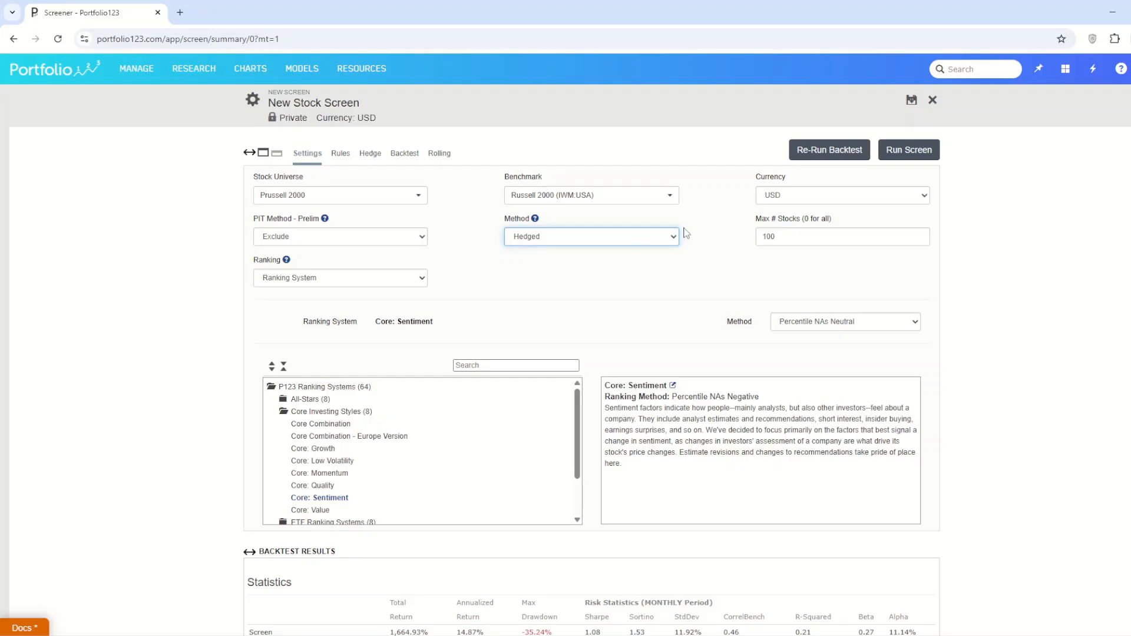
pyautogui.click(370, 160)
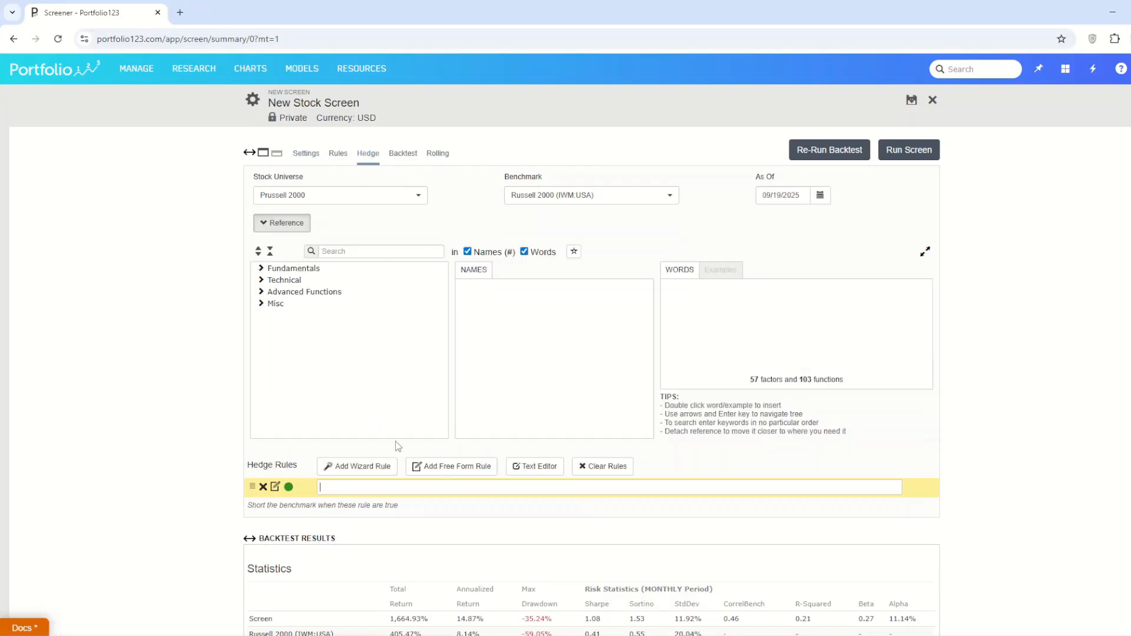
pyautogui.write('rue')
pyautogui.click(406, 154)
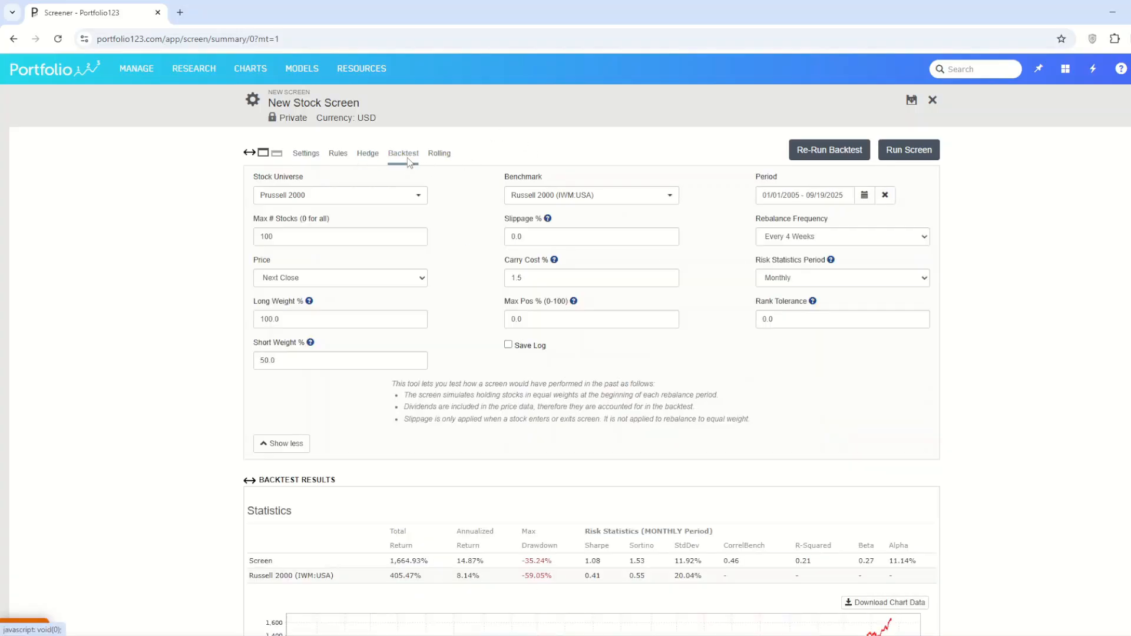
# Step: Re-run the backtest for the hedged screen, and review its statistics, leverage and return chart
pyautogui.click(828, 149)
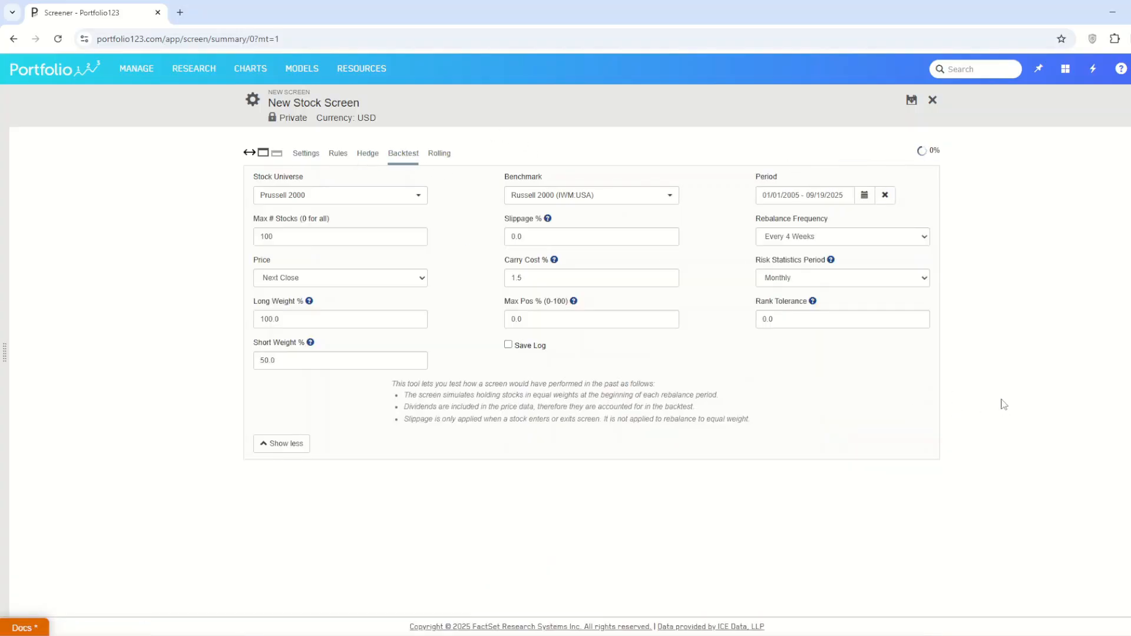
pyautogui.scroll(-3, 995, 397)
pyautogui.scroll(-3, 995, 397)
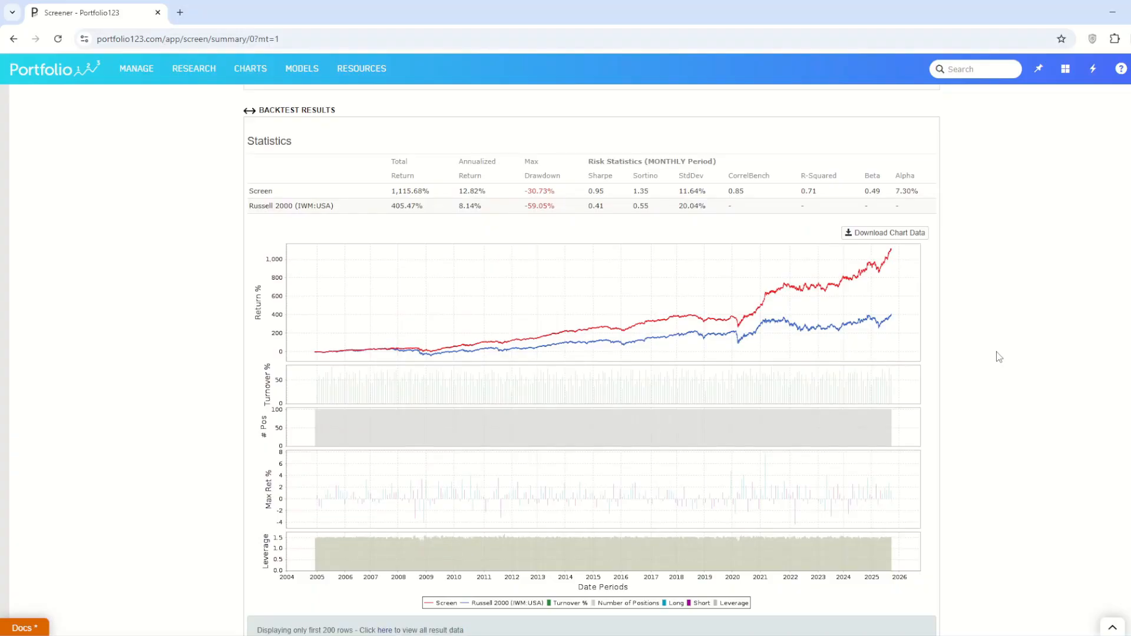
pyautogui.scroll(6, 999, 357)
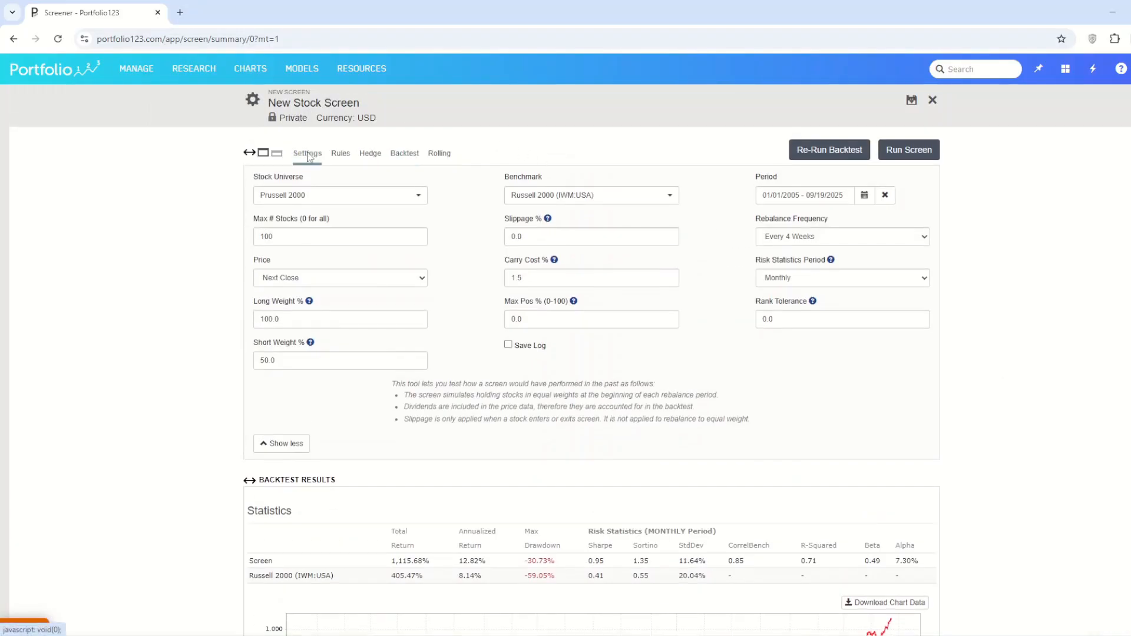
# Step: Return the screen method to Long / Short, and look at the long and short weights in the backtest settings
pyautogui.click(307, 155)
pyautogui.click(590, 237)
pyautogui.click(565, 283)
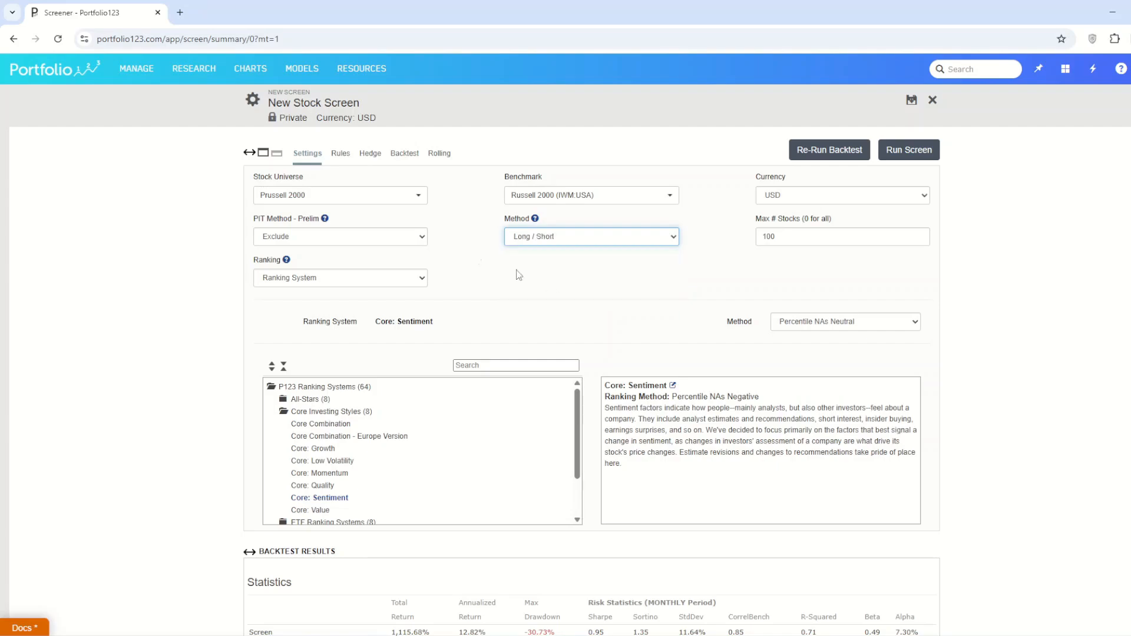
pyautogui.click(401, 157)
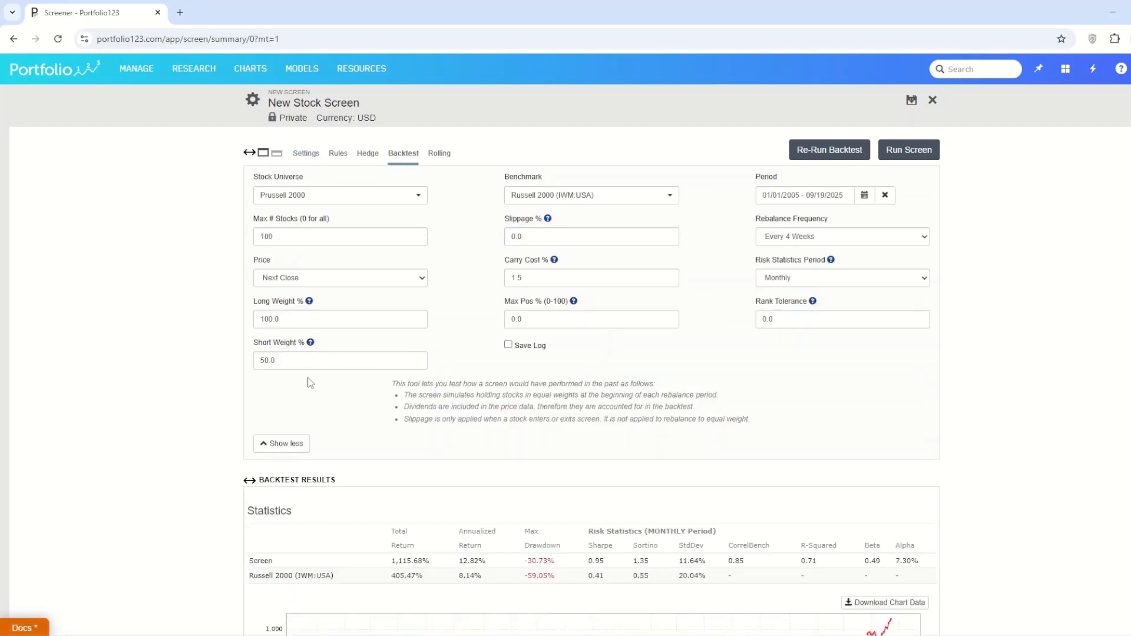
# Step: Add the common rule frank("mktcap")>25 for both long and short positions, and re-run the backtest
pyautogui.click(338, 153)
pyautogui.scroll(-2, 1023, 316)
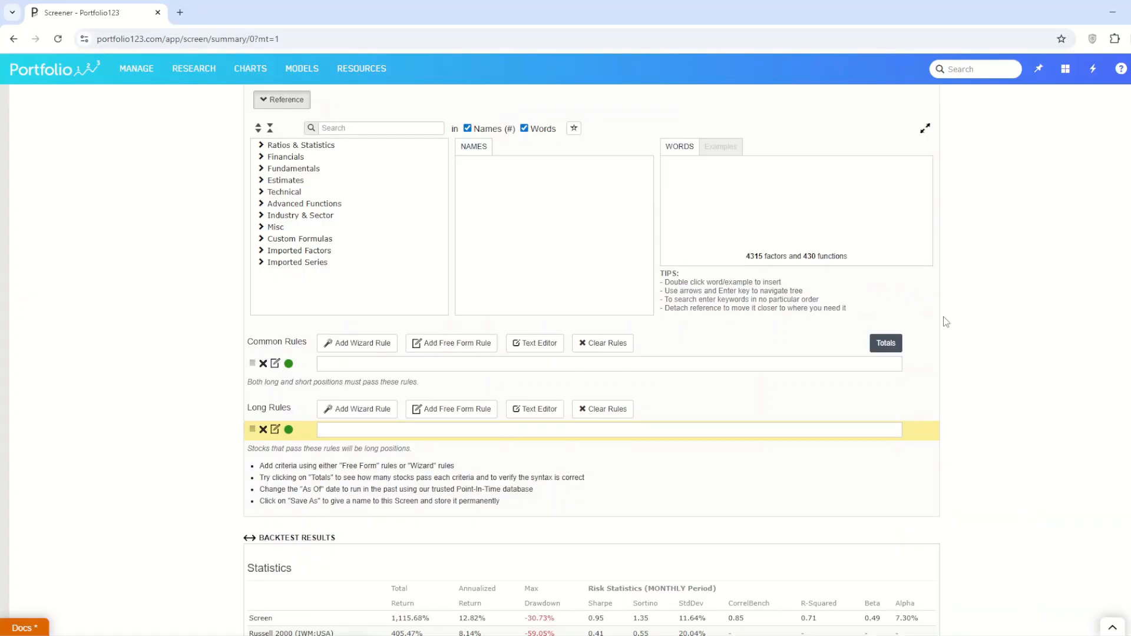
pyautogui.click(331, 363)
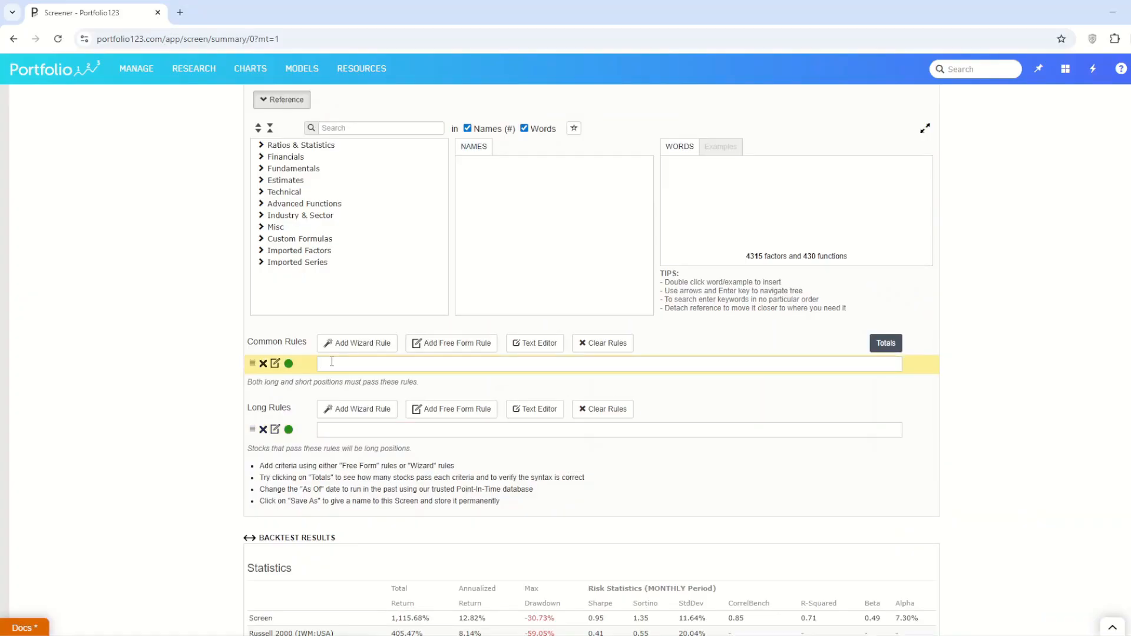
pyautogui.write('frank(')
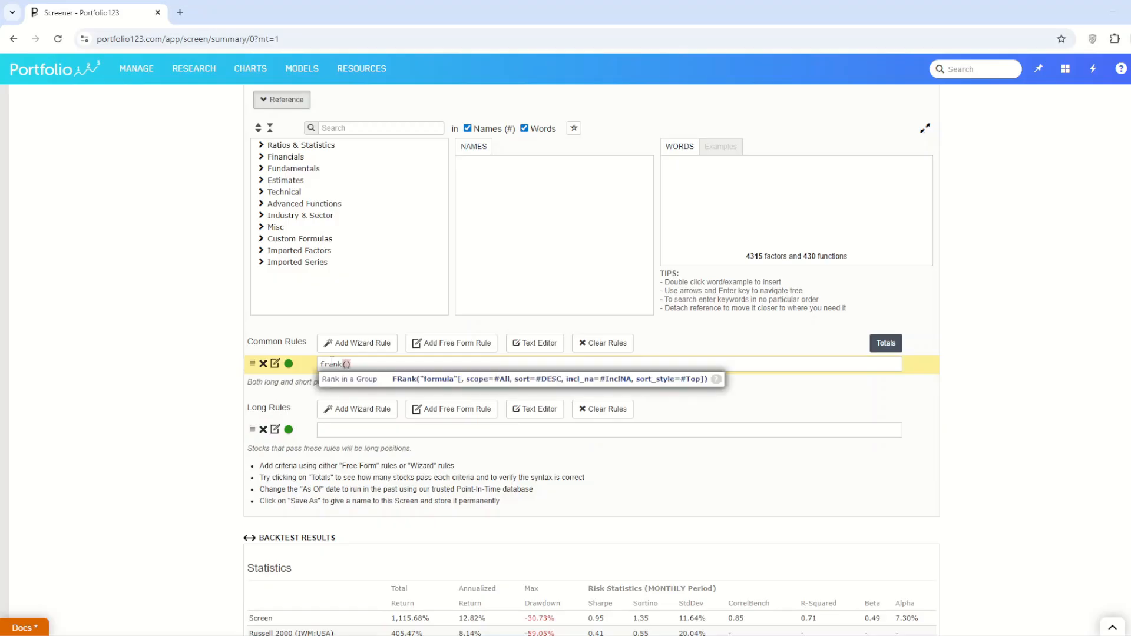
pyautogui.write('"mktcap')
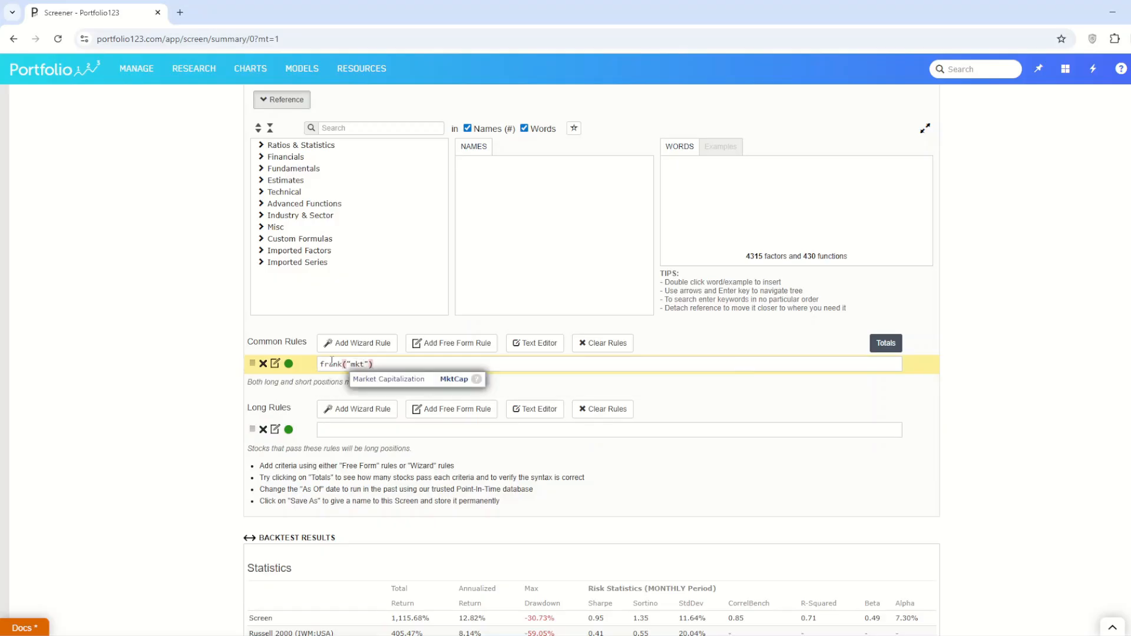
pyautogui.click(405, 357)
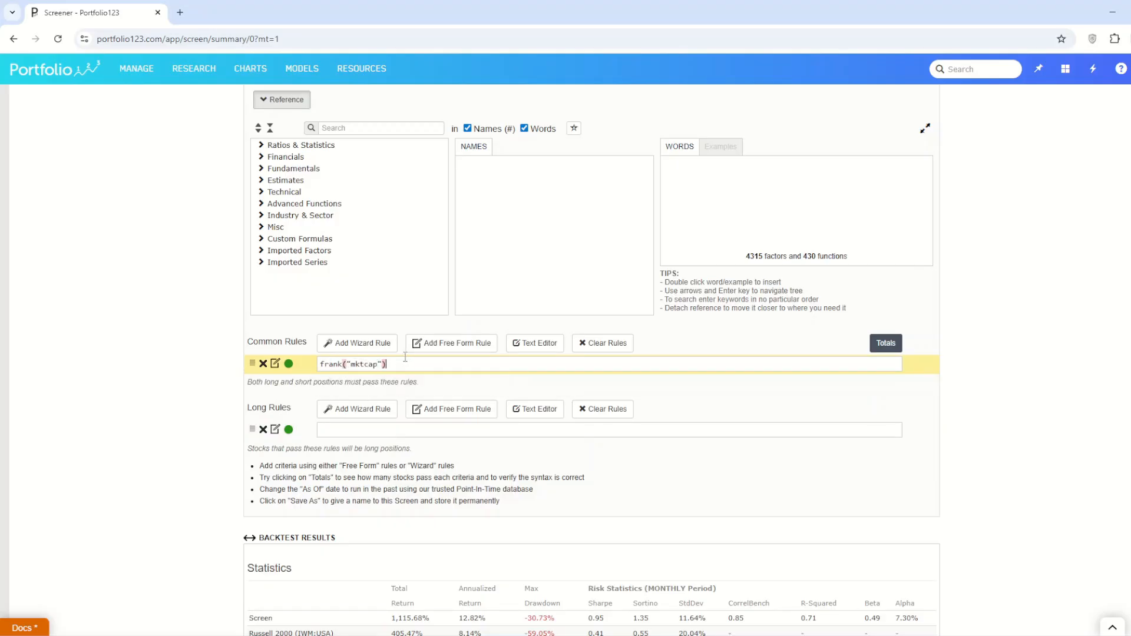
pyautogui.write('>25')
pyautogui.scroll(2, 398, 356)
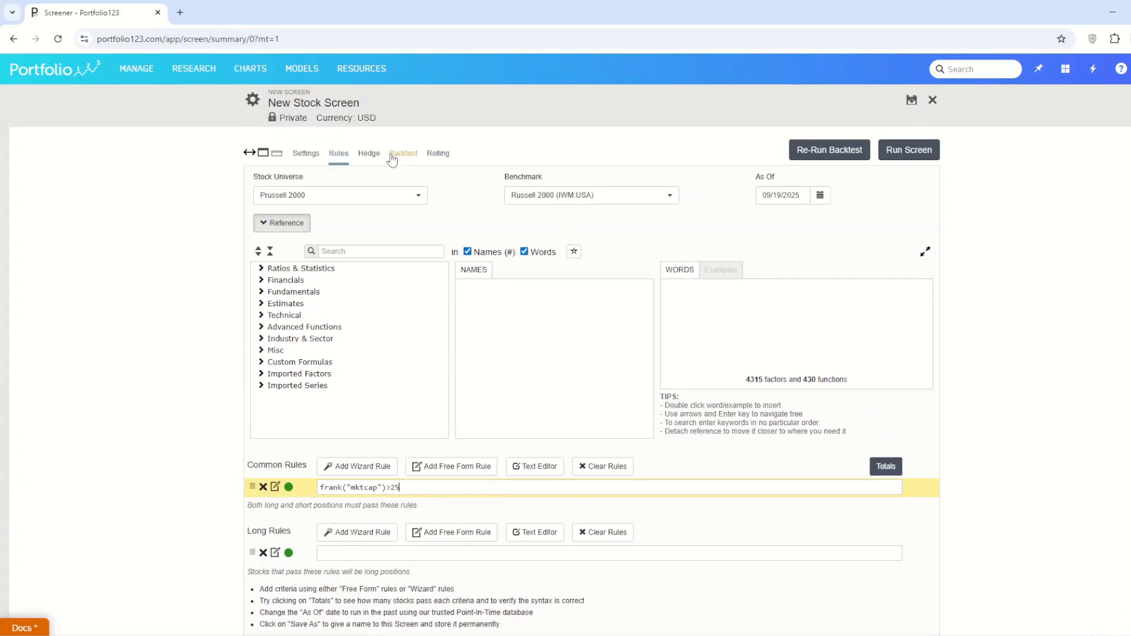
pyautogui.click(834, 151)
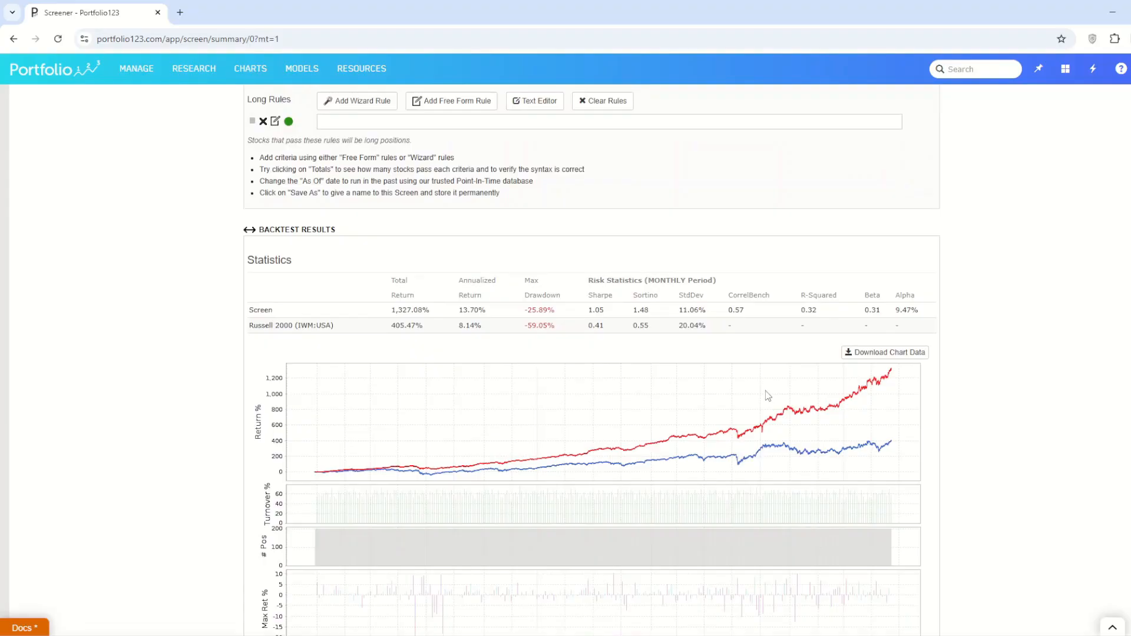
pyautogui.scroll(3, 762, 394)
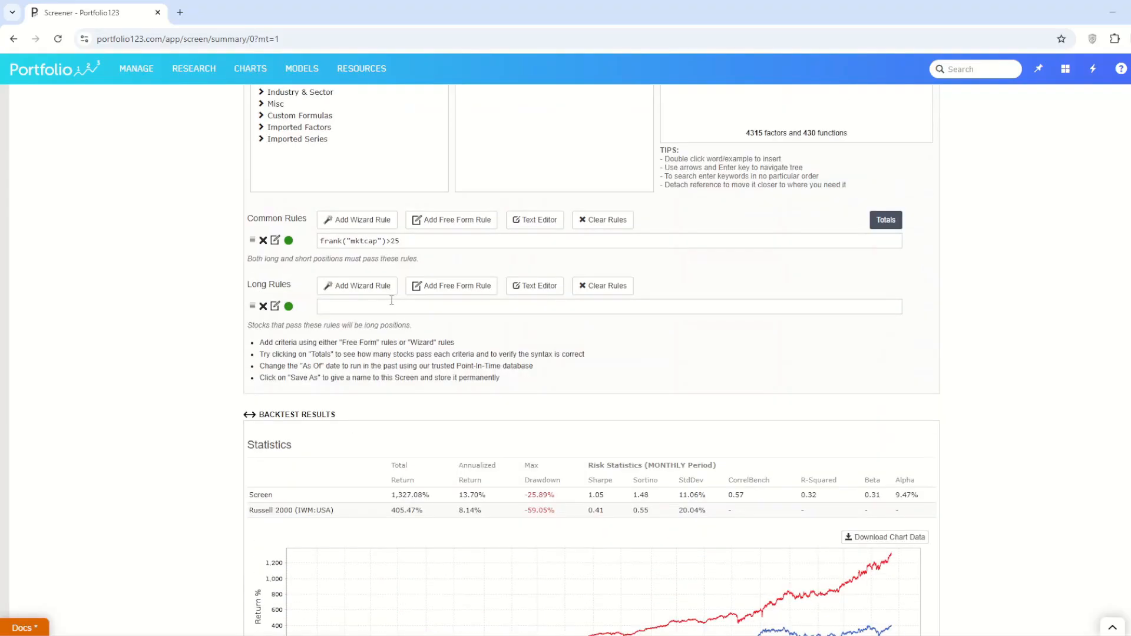
# Step: Disable the common frank("mktcap")>25 rule in favour of an identical short rule, and re-run the backtest
pyautogui.click(288, 240)
pyautogui.moveTo(414, 242); pyautogui.dragTo(312, 242)
pyautogui.hotkey('ctrl', 'c')
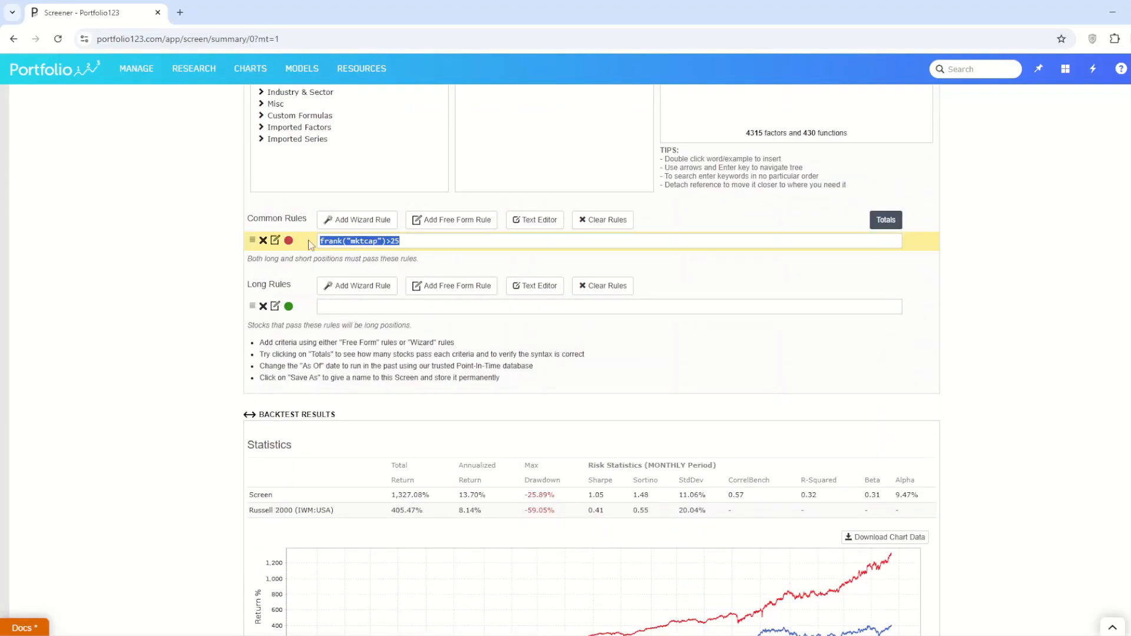
pyautogui.click(351, 307)
pyautogui.scroll(5, 384, 212)
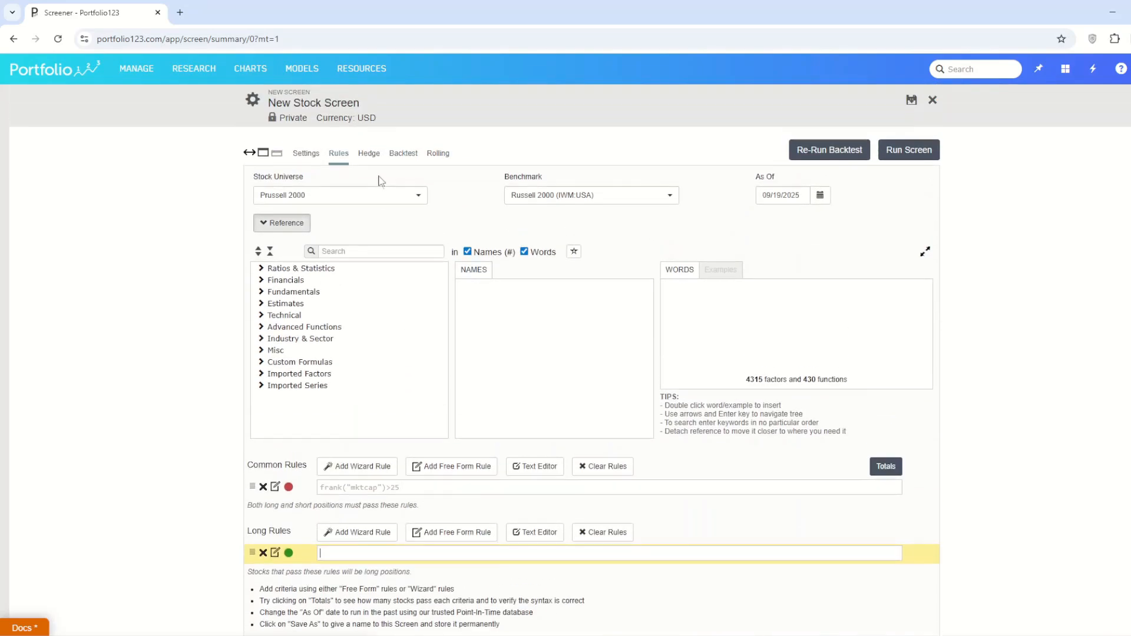
pyautogui.click(367, 154)
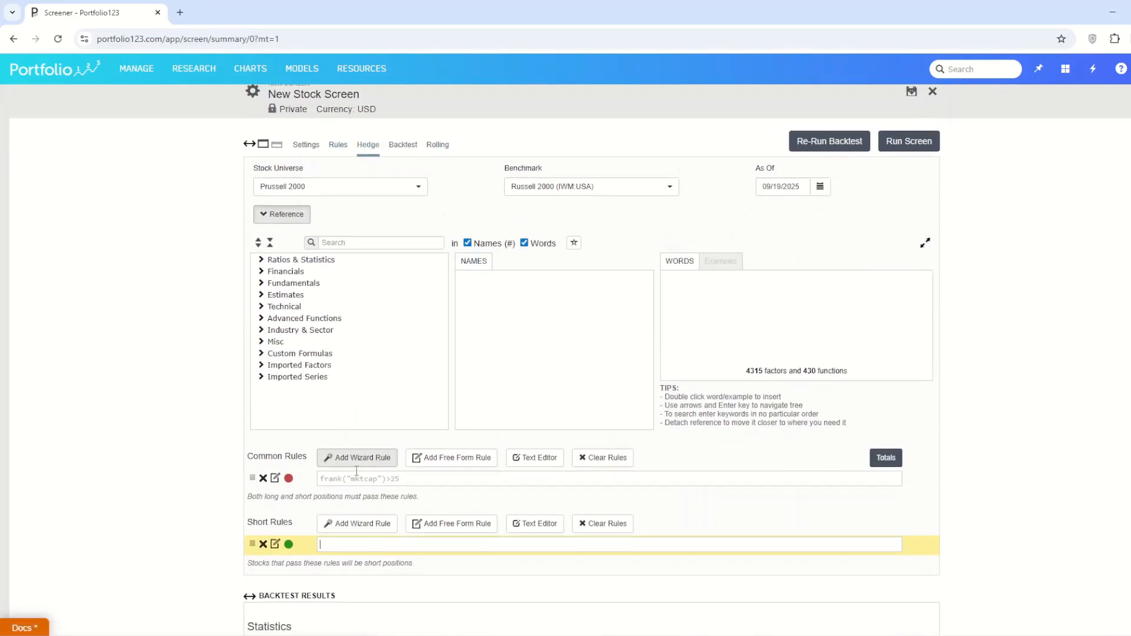
pyautogui.scroll(-4, 279, 325)
pyautogui.hotkey('ctrl', 'v')
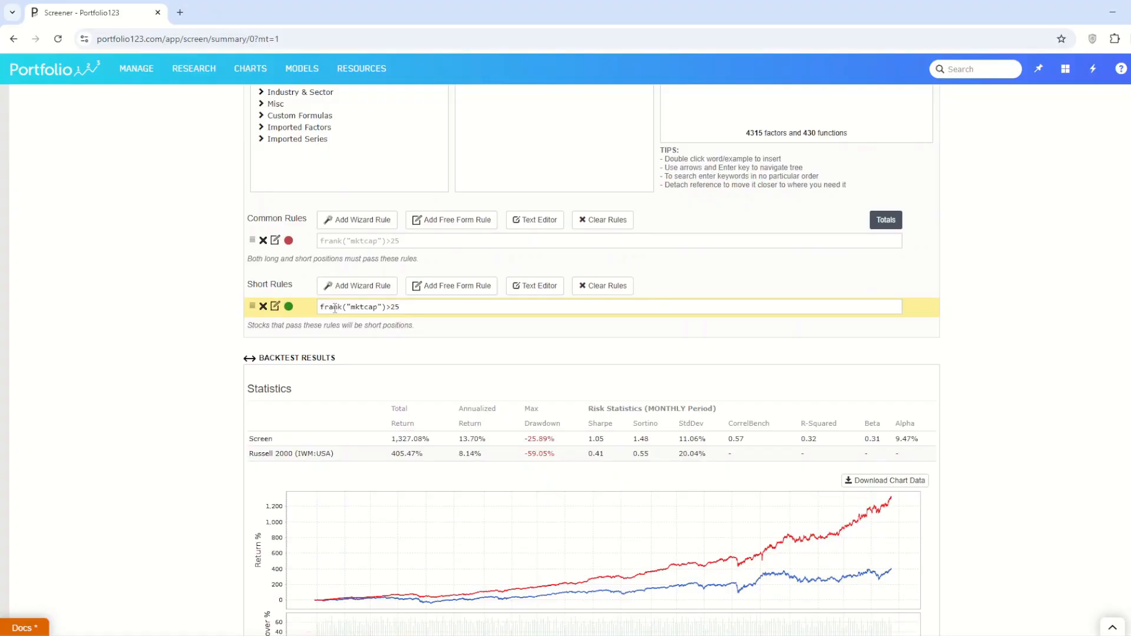
pyautogui.scroll(4, 508, 311)
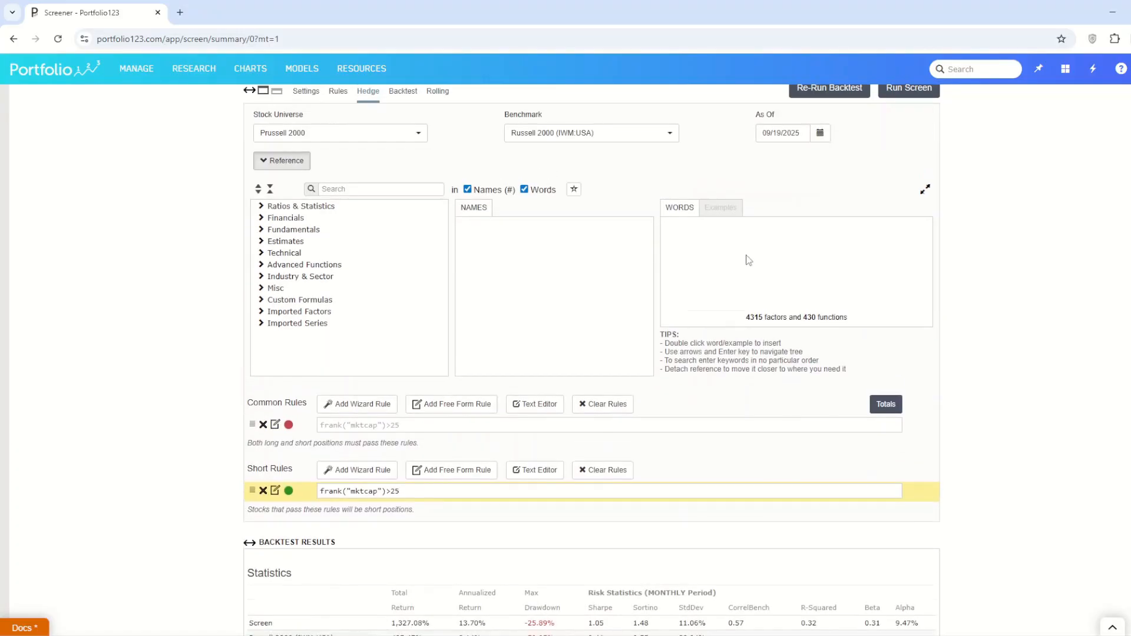
pyautogui.click(814, 157)
pyautogui.scroll(-7, 810, 224)
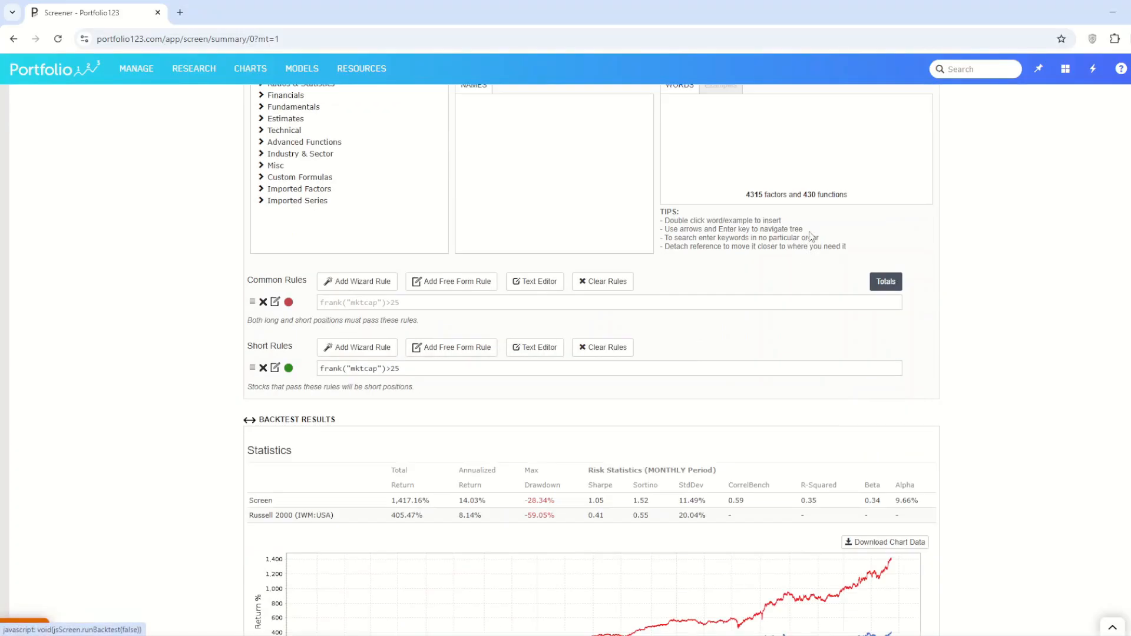